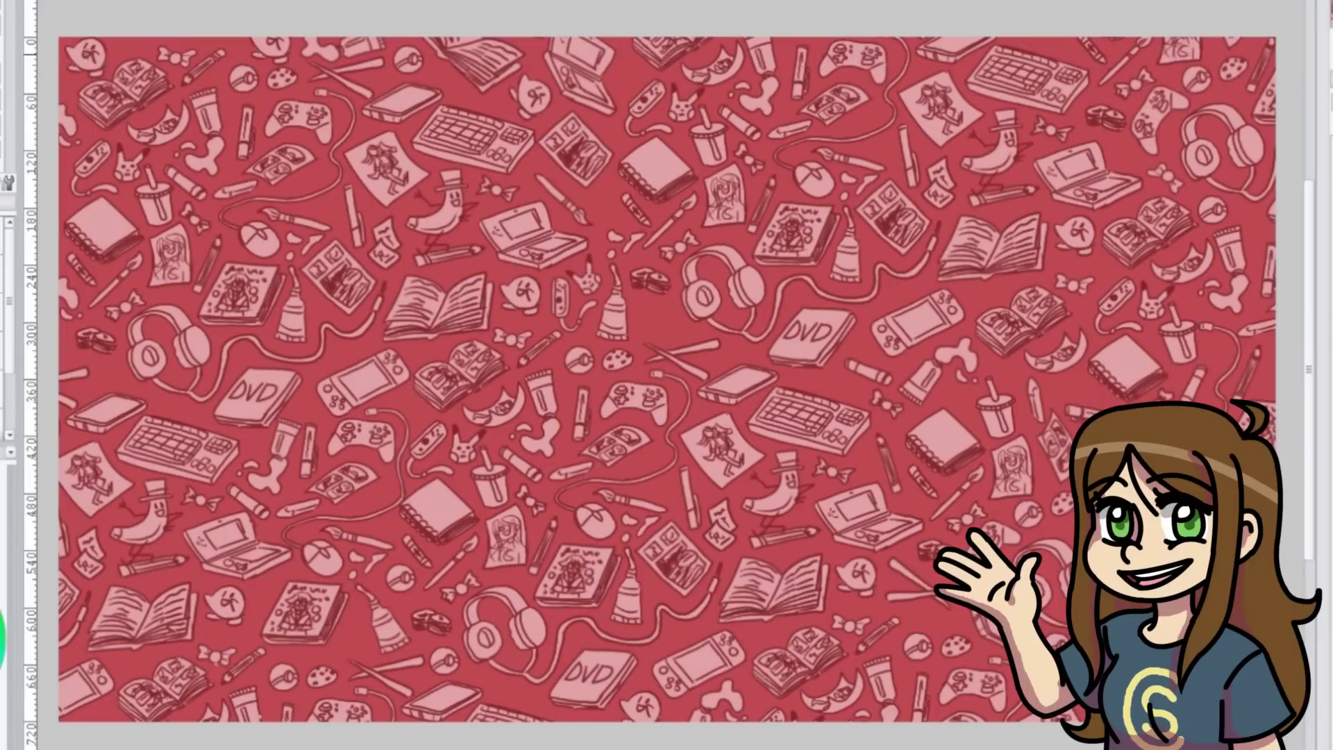
Step: Clear the patterned background inside the large dark red frame to leave a transparent screen area
left_click(382, 265)
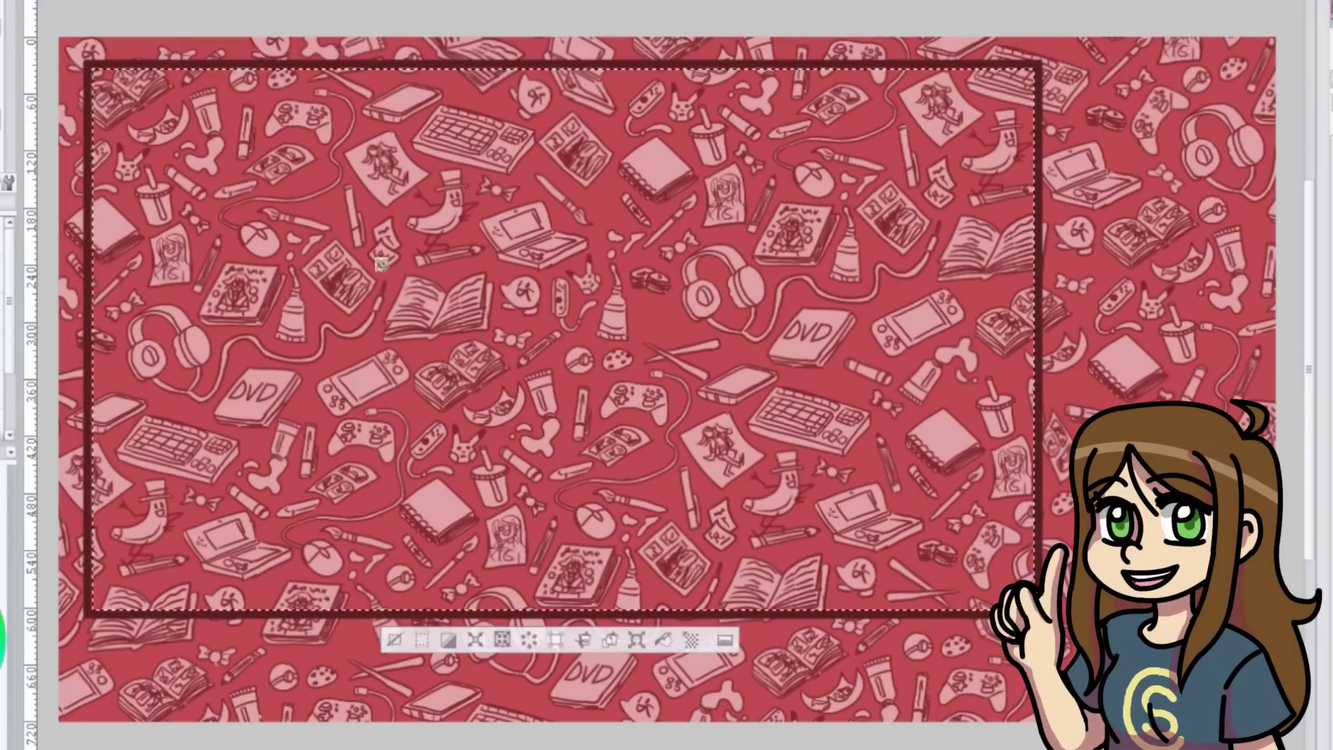
key("Delete")
key("Delete")
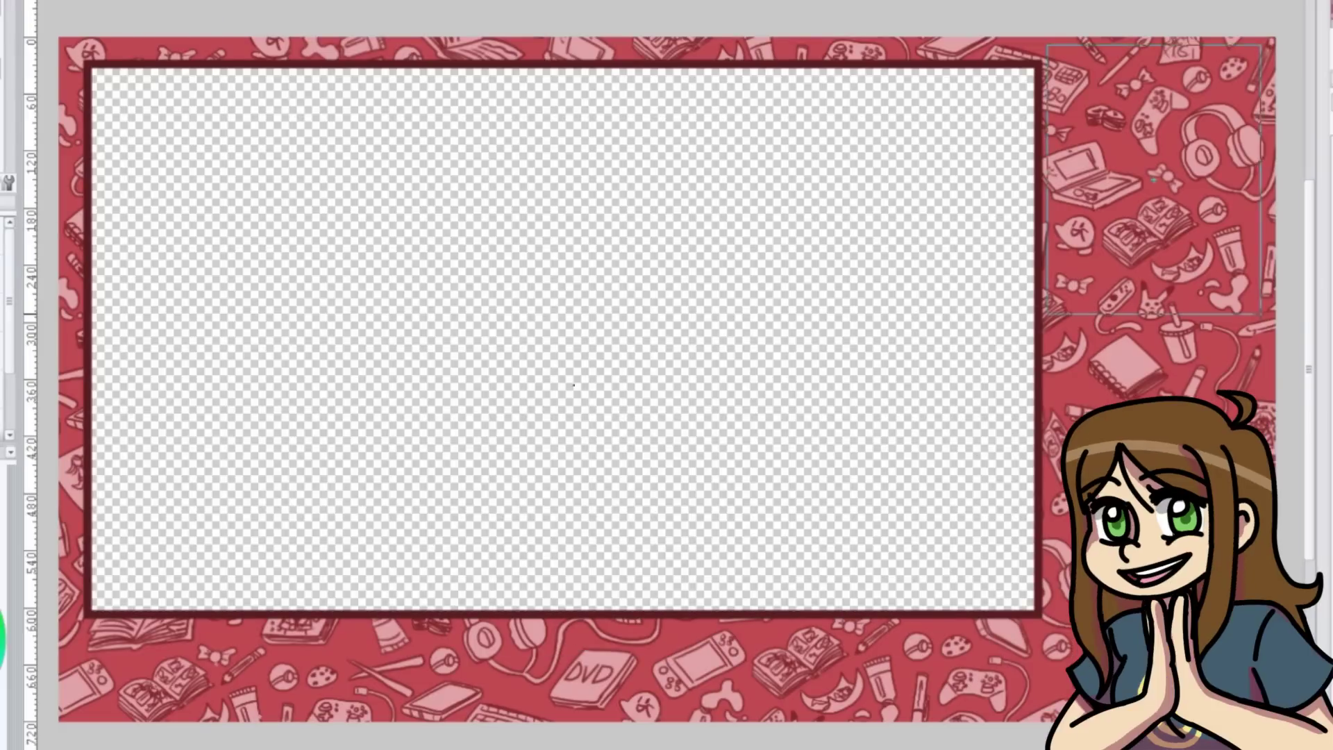
Step: Fill a rectangular panel in the canvas's upper-right corner, beside the large frame, with light pink
left_click_drag(1269, 307, 1269, 307)
left_click(1055, 233)
left_click(1, 1)
mouse_move(14, 2)
key("ctrl+d")
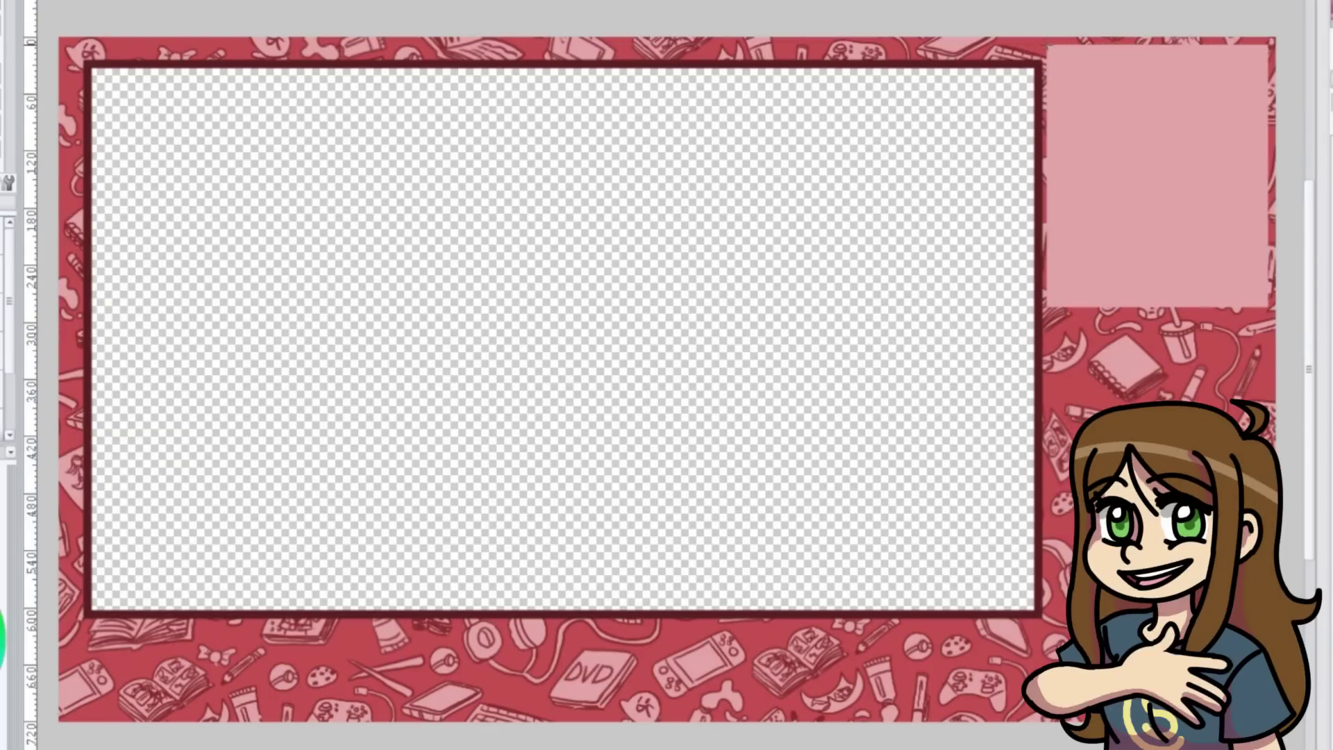
Step: Draw a dark red rectangular outline closely around the light pink panel
left_click_drag(1051, 48, 1263, 303)
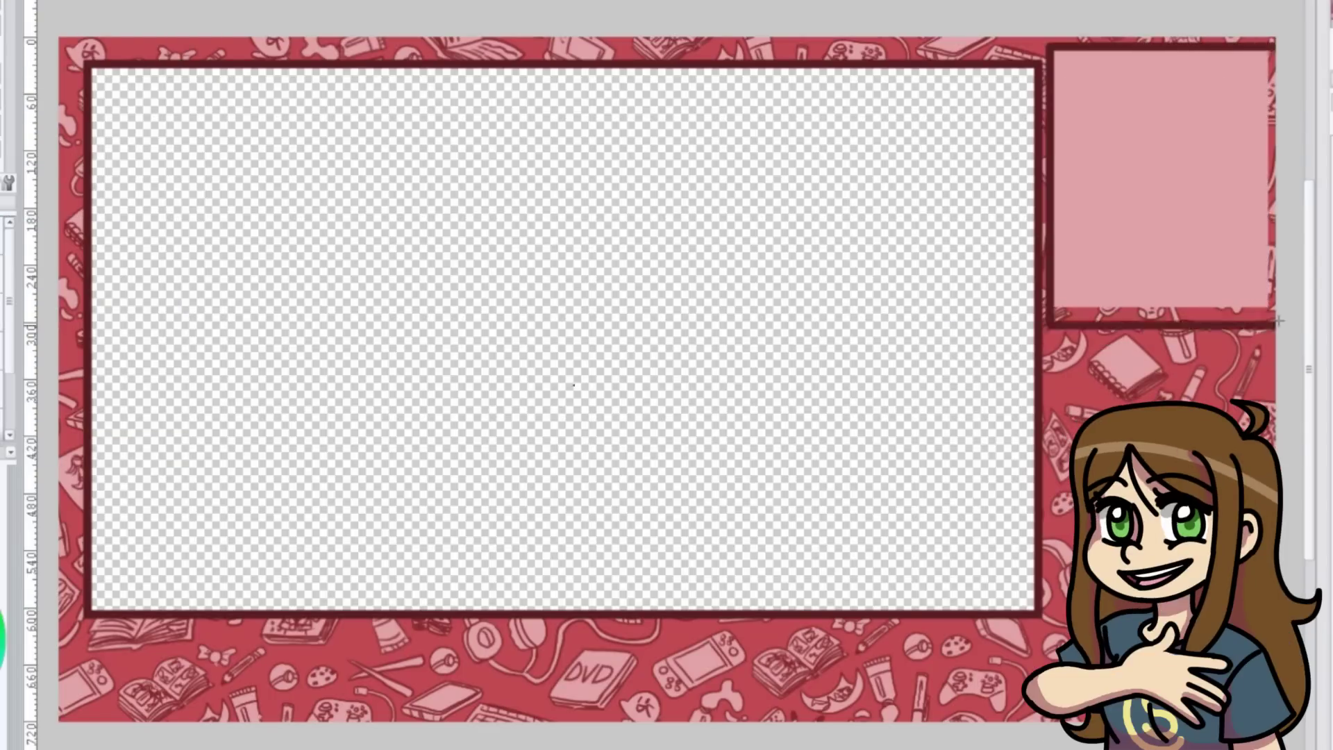
key("ctrl+z")
left_click_drag(1050, 49, 1267, 306)
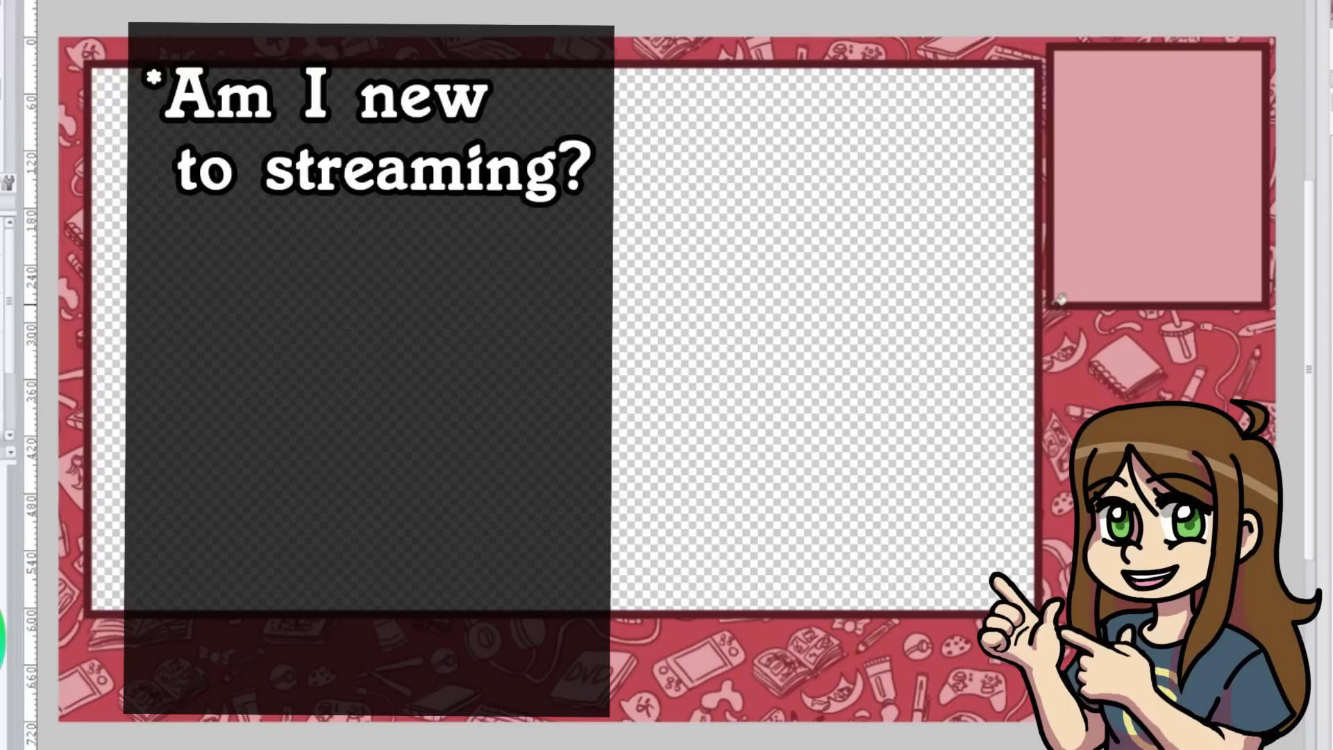
Step: Recolour the corner panel with a light pink border and a dark red interior
left_click(1055, 303)
left_click(1267, 238)
scroll(1265, 177, "up", 3)
left_click_drag(1311, 301, 1312, 246)
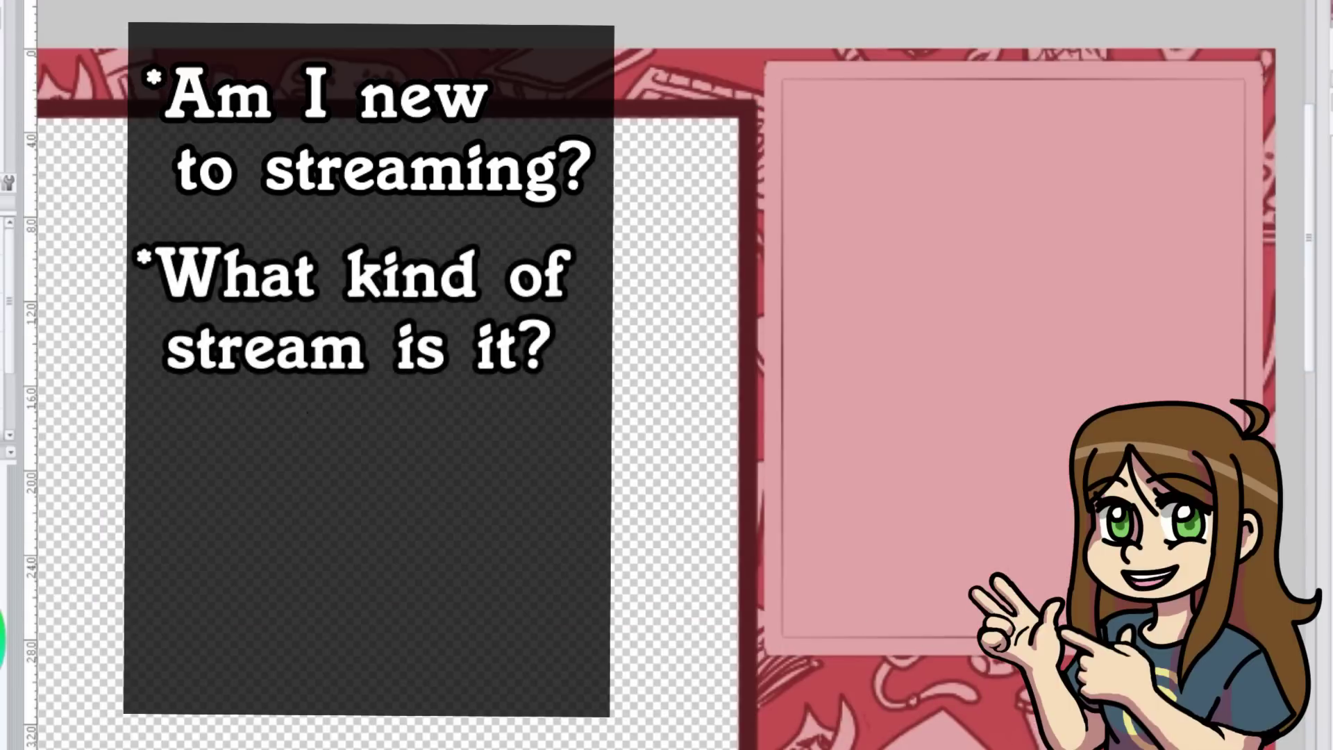
left_click(923, 398)
Step: Add the light pink caption "Art From You!" directly beneath the corner panel, sized to about the panel's width
scroll(923, 399, "down", 2)
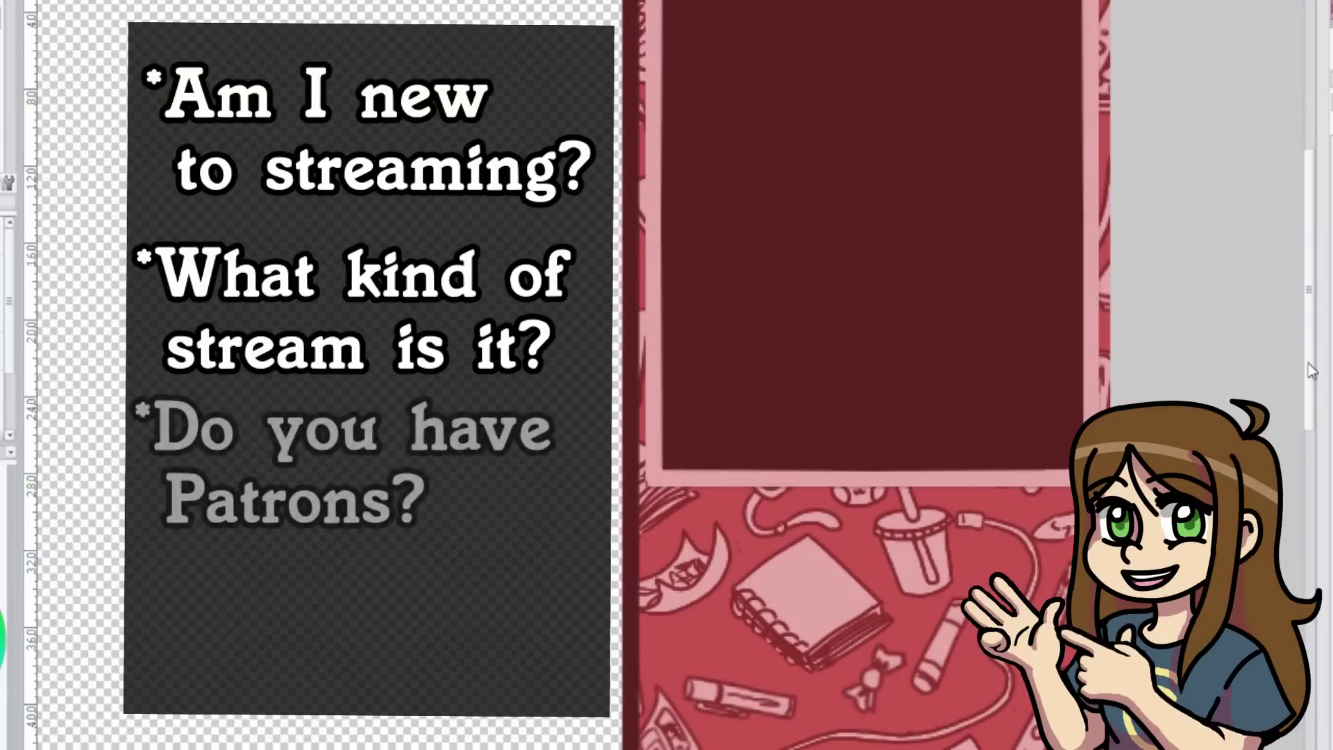
scroll(868, 375, "up", 2)
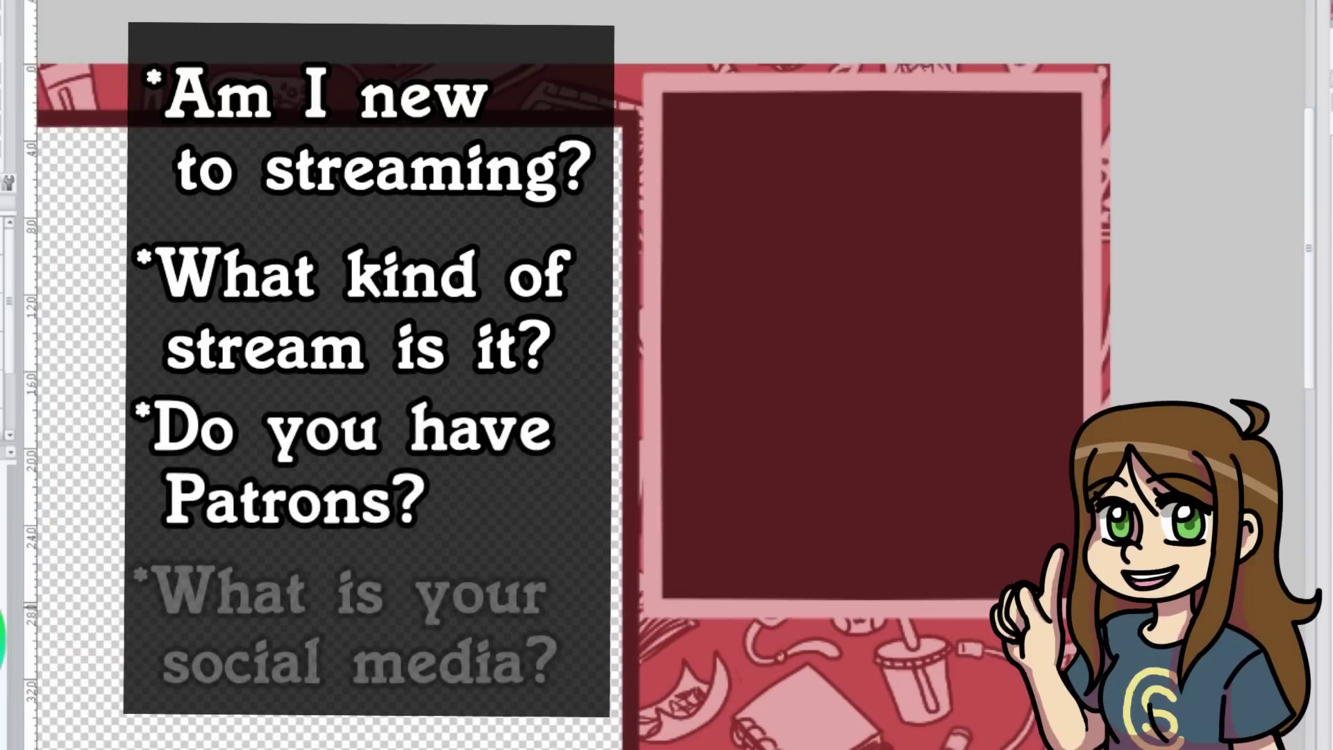
scroll(308, 323, "down", 3)
scroll(416, 625, "up", 2)
scroll(561, 174, "up", 2)
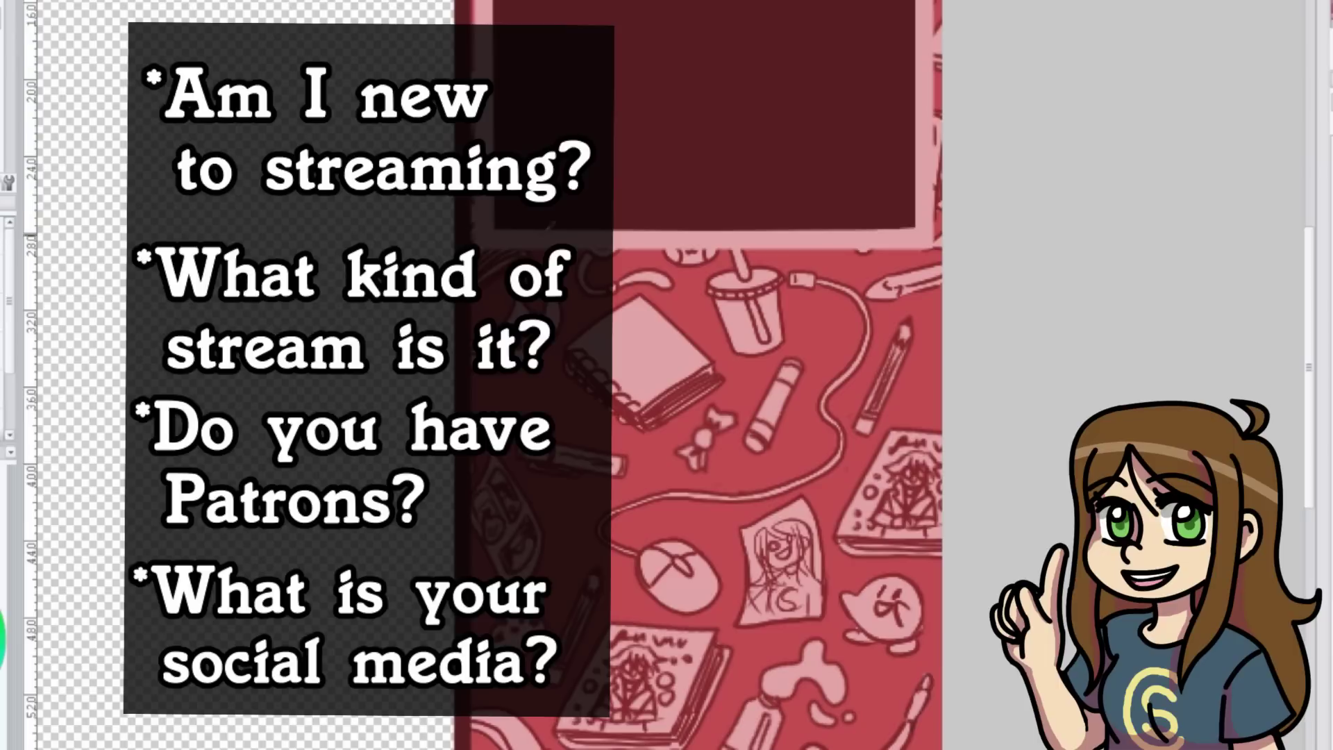
left_click(528, 306)
type("Art From You")
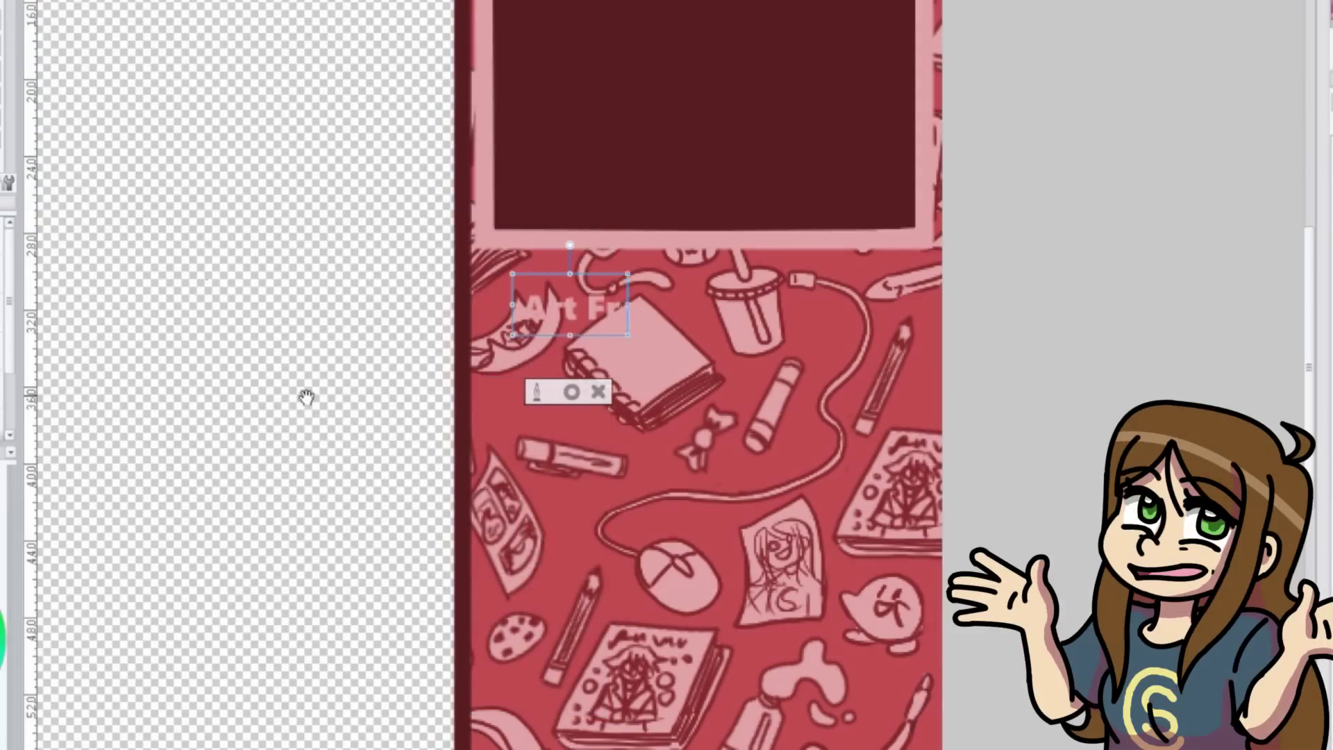
left_click_drag(764, 305, 126, 193)
left_click_drag(845, 320, 994, 351)
left_click_drag(792, 305, 715, 276)
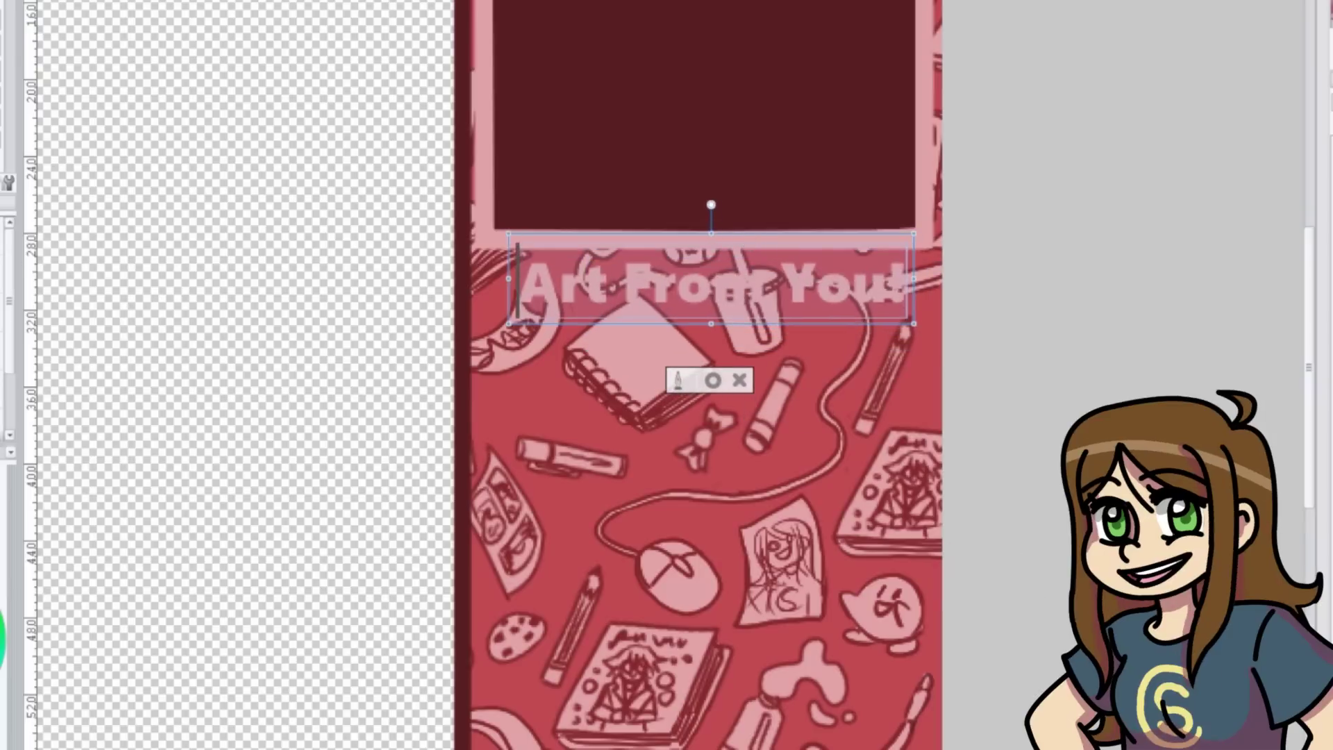
left_click(713, 382)
Step: Select the "Art From You!" lettering and expand the selection to give the text a dark outline
left_click(530, 323)
scroll(762, 283, "up", 2)
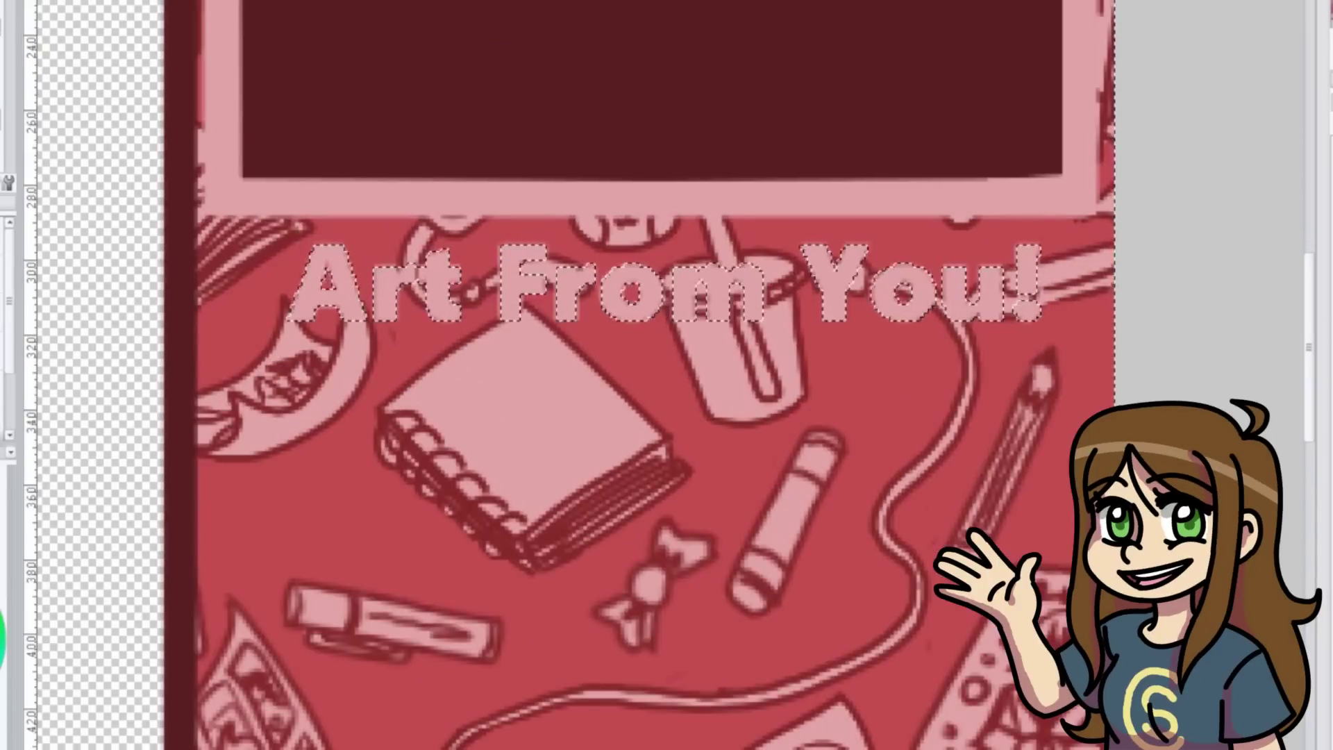
left_click(25, 1)
left_click(25, 13)
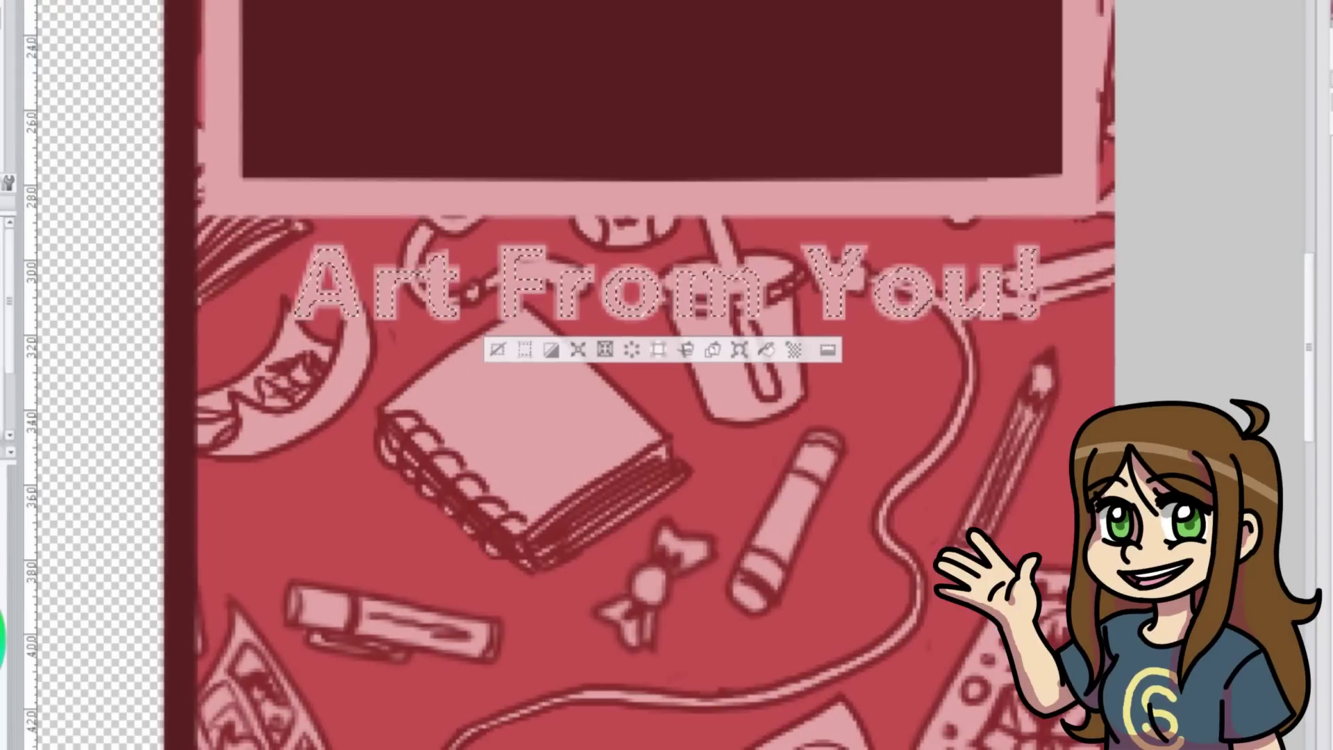
key("Return")
Step: Resize the YouTube, Instagram and Twitter icons together and place them in the overlay's bottom border
key("ctrl+minus")
key("ctrl+minus")
key("ctrl+plus")
key("ctrl+plus")
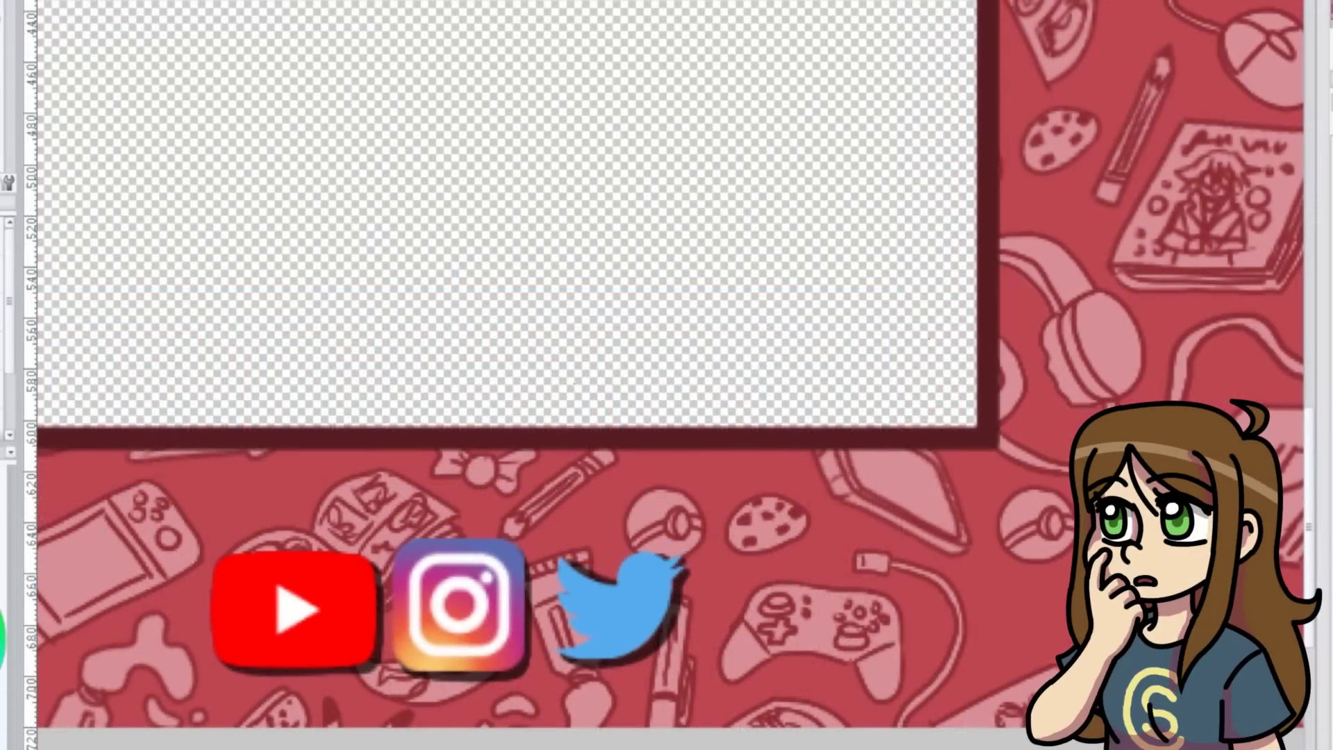
key("ctrl+t")
key("ctrl+minus")
key("ctrl+minus")
key("ctrl+plus")
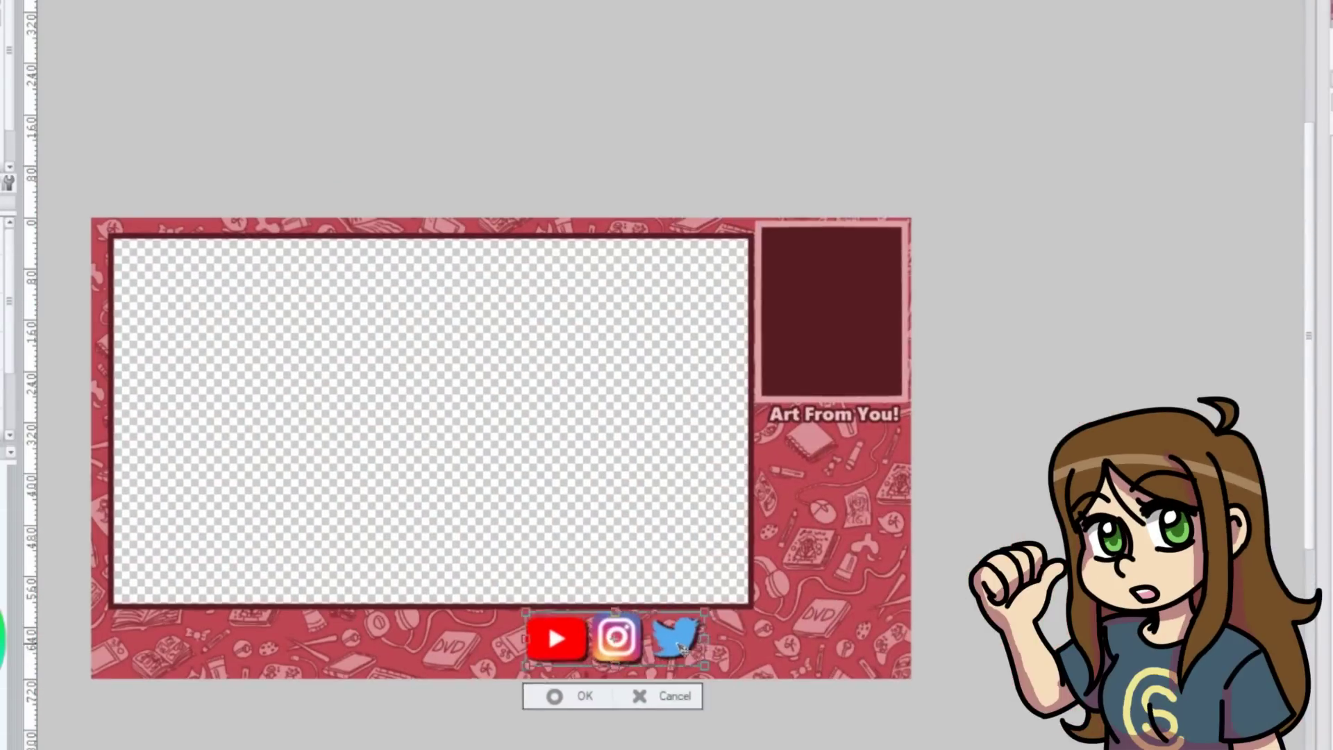
left_click_drag(715, 668, 684, 644)
key("Return")
scroll(647, 671, "up", 2)
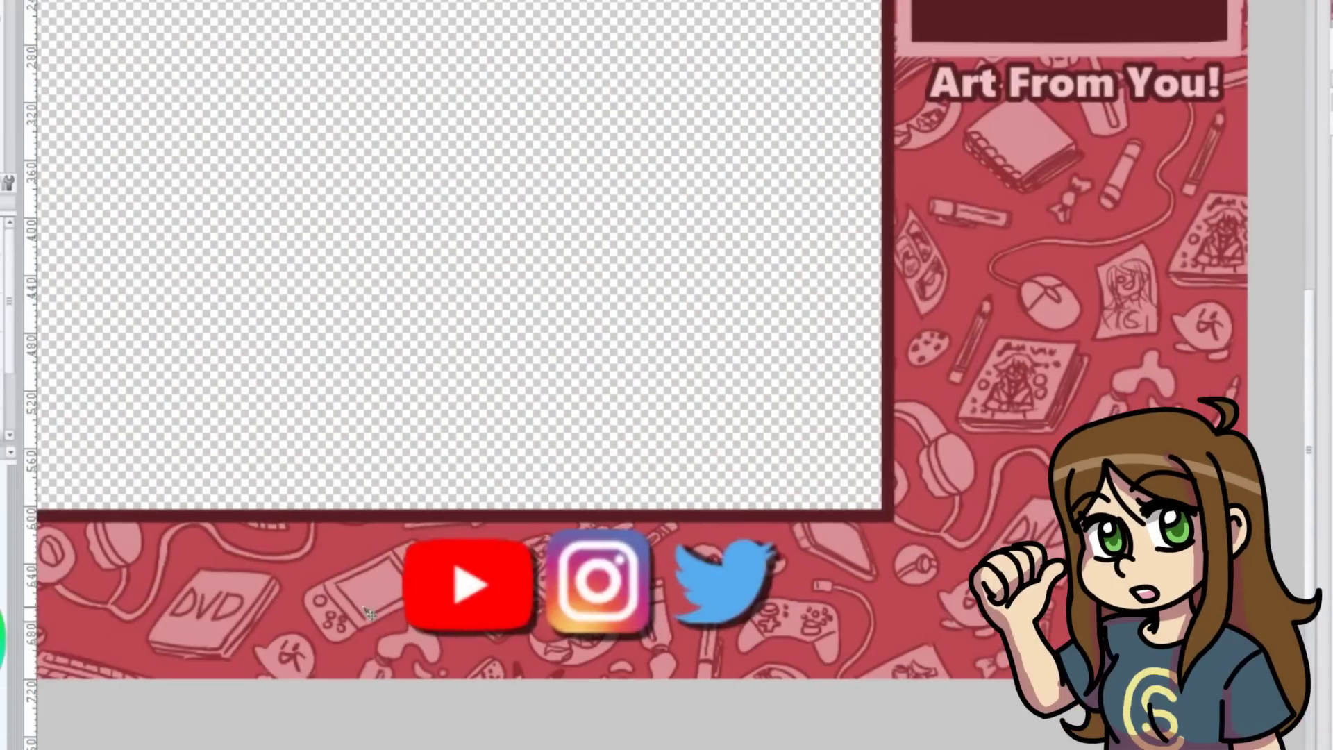
scroll(361, 514, "down", 1)
scroll(332, 568, "up", 1)
key("t")
left_click(406, 675)
type("/")
key("BackSpace")
key("alt")
left_click(456, 629)
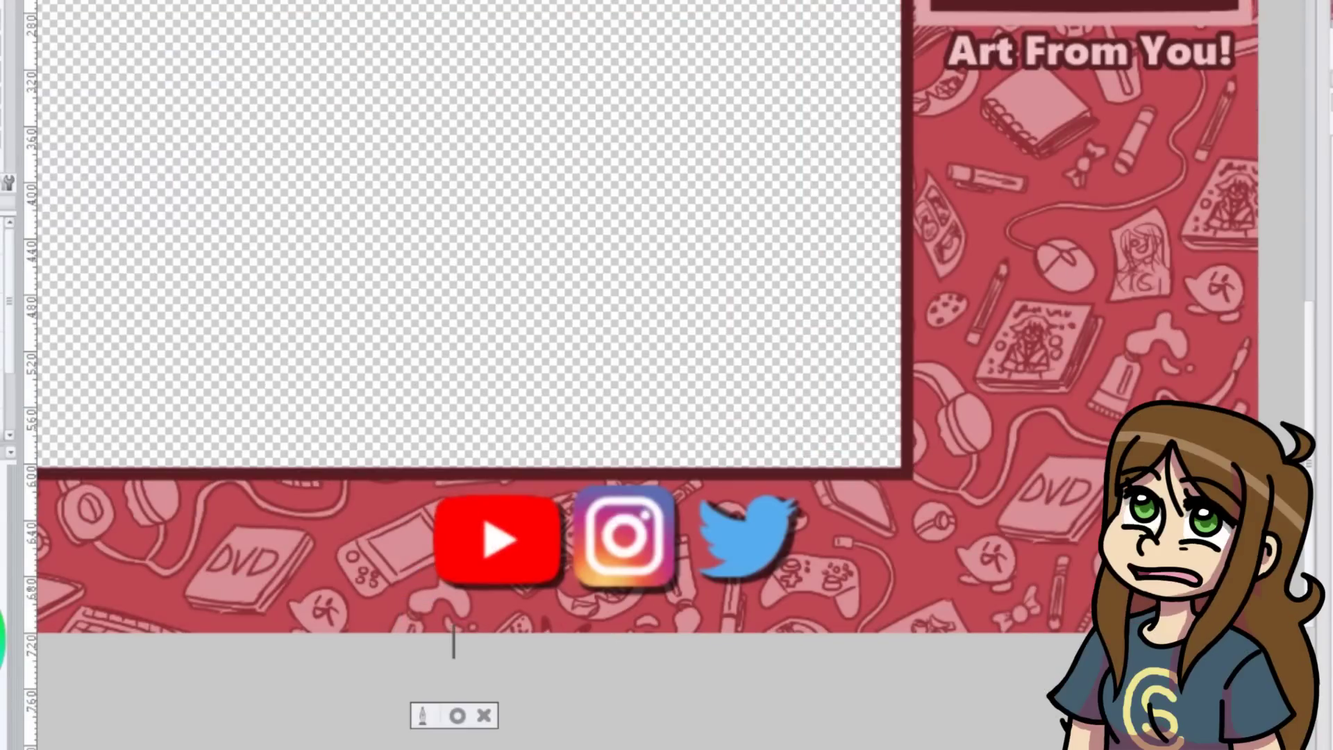
type("@Scomicmaker")
Step: Adjust the position of the handle text so it sits just under the social media icons
mouse_move(610, 623)
left_mouse_down()
mouse_move(653, 623)
mouse_move(607, 617)
left_mouse_up()
left_click(13, 2)
key("k")
left_click_drag(561, 654, 543, 649)
left_click_drag(674, 737, 667, 726)
Step: Add a dark red box with a light pink inner border between the Patreon logo and the social media icons
key("ctrl+minus")
key("ctrl+plus")
key("ctrl+plus")
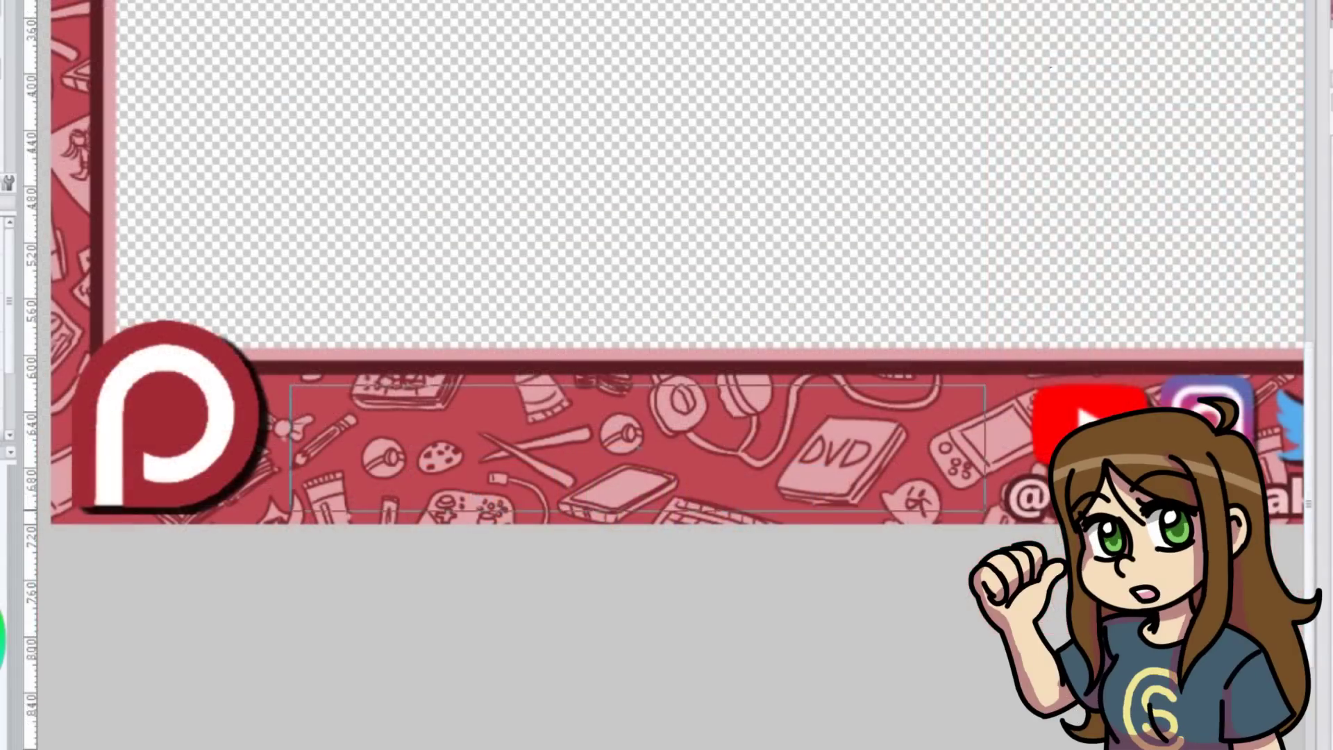
left_click_drag(289, 383, 990, 511)
key("alt+Delete")
key("Escape")
left_click_drag(299, 395, 978, 496)
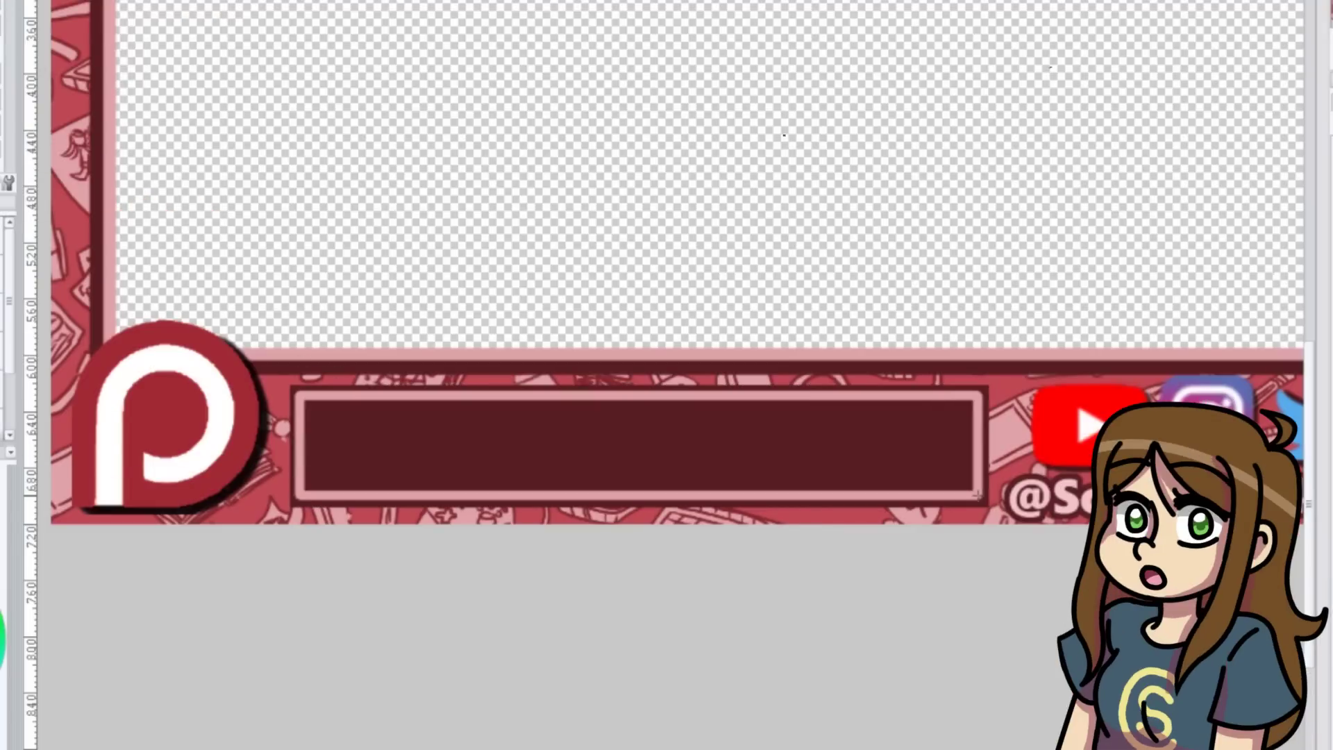
Step: Add the title "Amazing Patrons!" in light pink and place it at the top of the box beside the Patreon logo
scroll(979, 496, "down", 3)
left_click_drag(637, 426, 282, 426)
scroll(382, 407, "up", 2)
scroll(381, 408, "up", 3)
left_click(269, 397)
type("Patrons!")
left_click(274, 400)
type("Amazing")
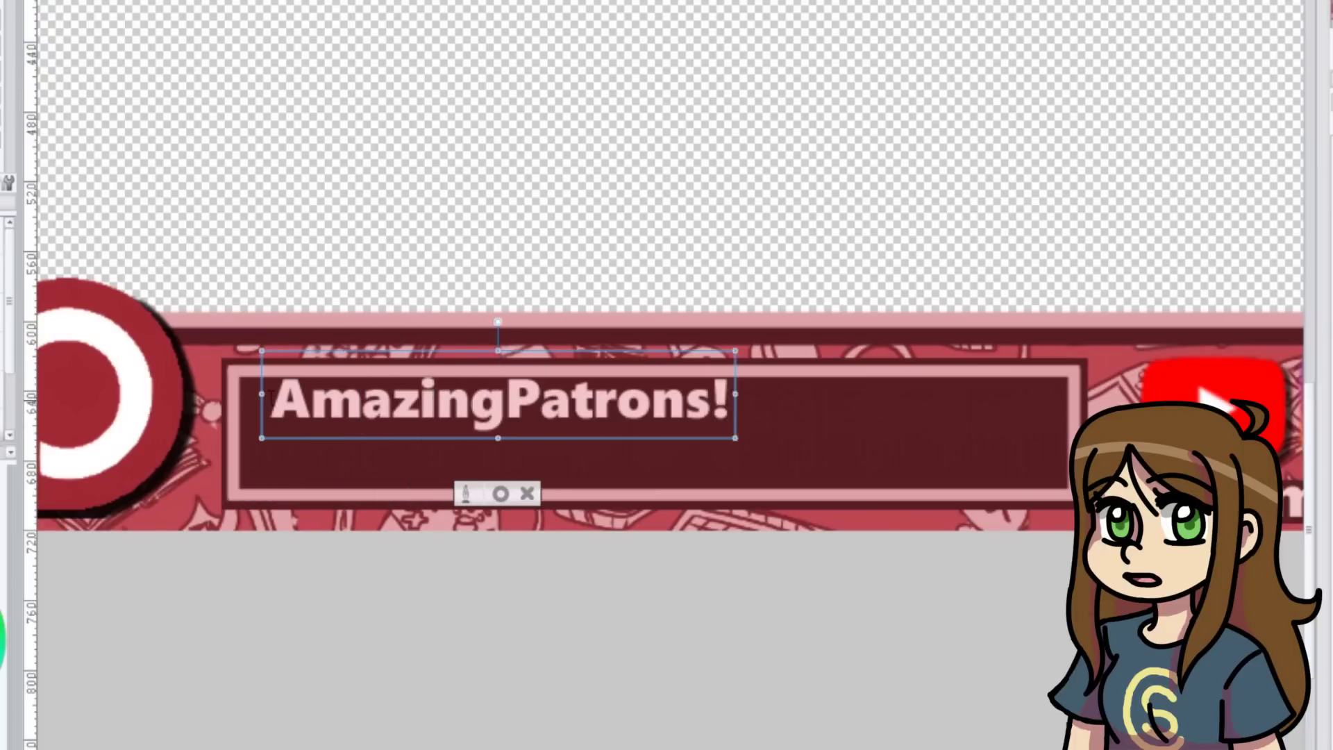
left_click_drag(744, 408, 267, 403)
left_click_drag(637, 400, 614, 362)
Step: Try setting the "Amazing Patrons!" title in italics
left_click_drag(767, 377, 821, 372)
left_click_drag(820, 372, 300, 375)
key("ctrl+i")
left_click(600, 466)
scroll(602, 472, "down", 2)
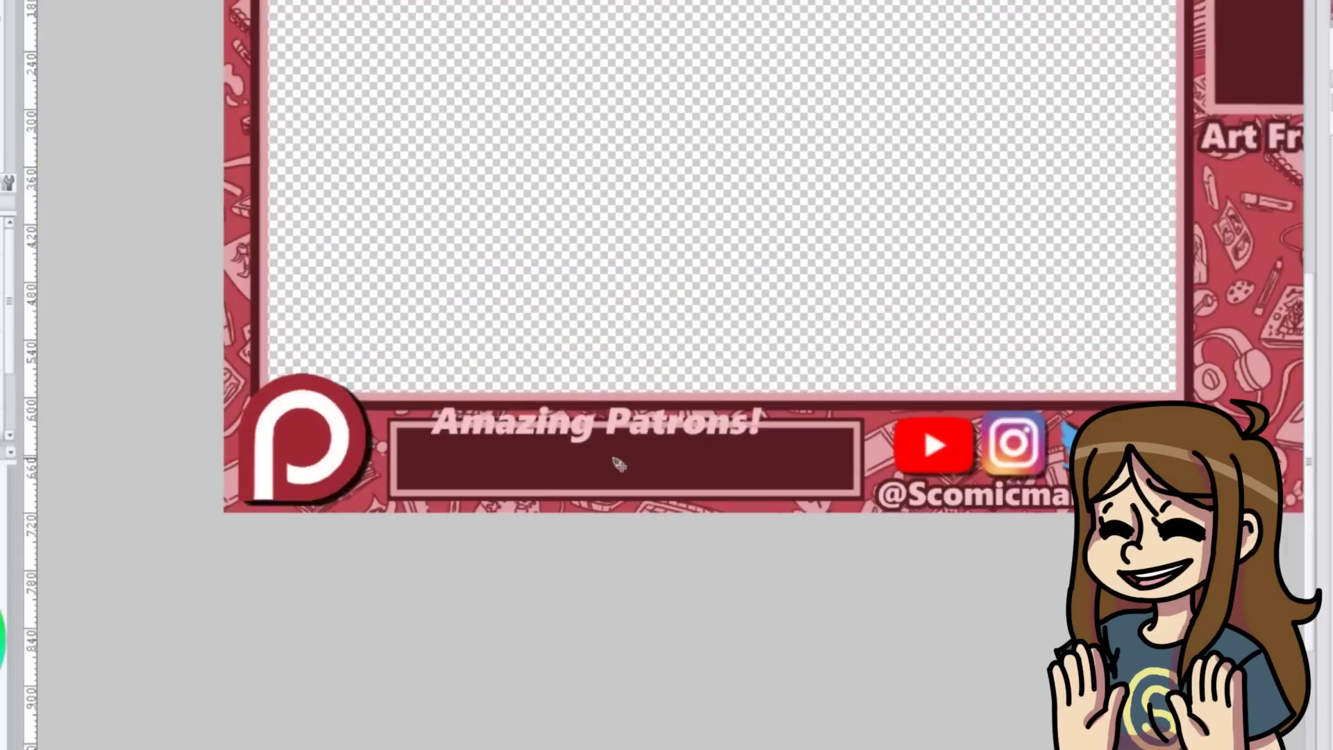
key("ctrl+z")
Step: Reposition the upright "Amazing Patrons!" title along the top edge of the patron box
scroll(618, 464, "up", 1)
left_click(327, 402)
left_click_drag(326, 401, 660, 421)
key("k")
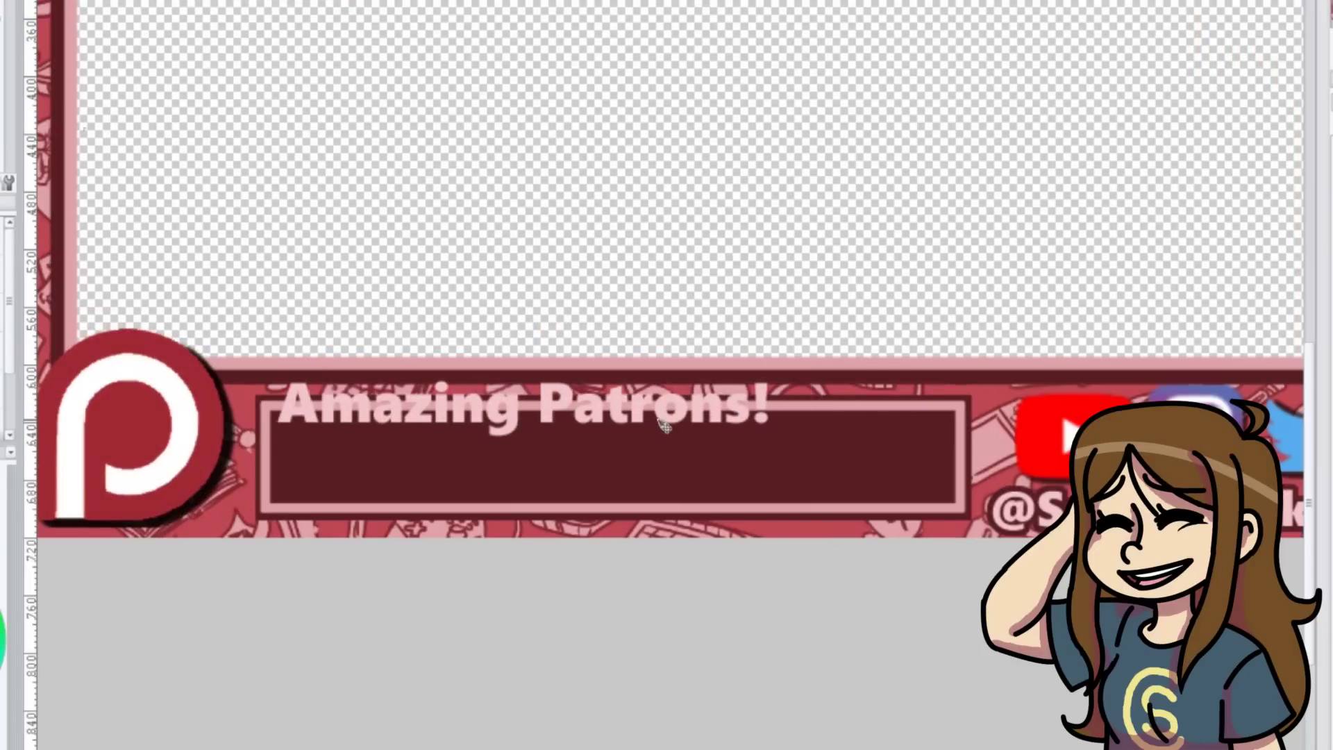
Step: Sketch long hair and bangs on the waving character below the "Art From You!" caption
scroll(519, 354, "up", 1)
scroll(677, 431, "up", 2)
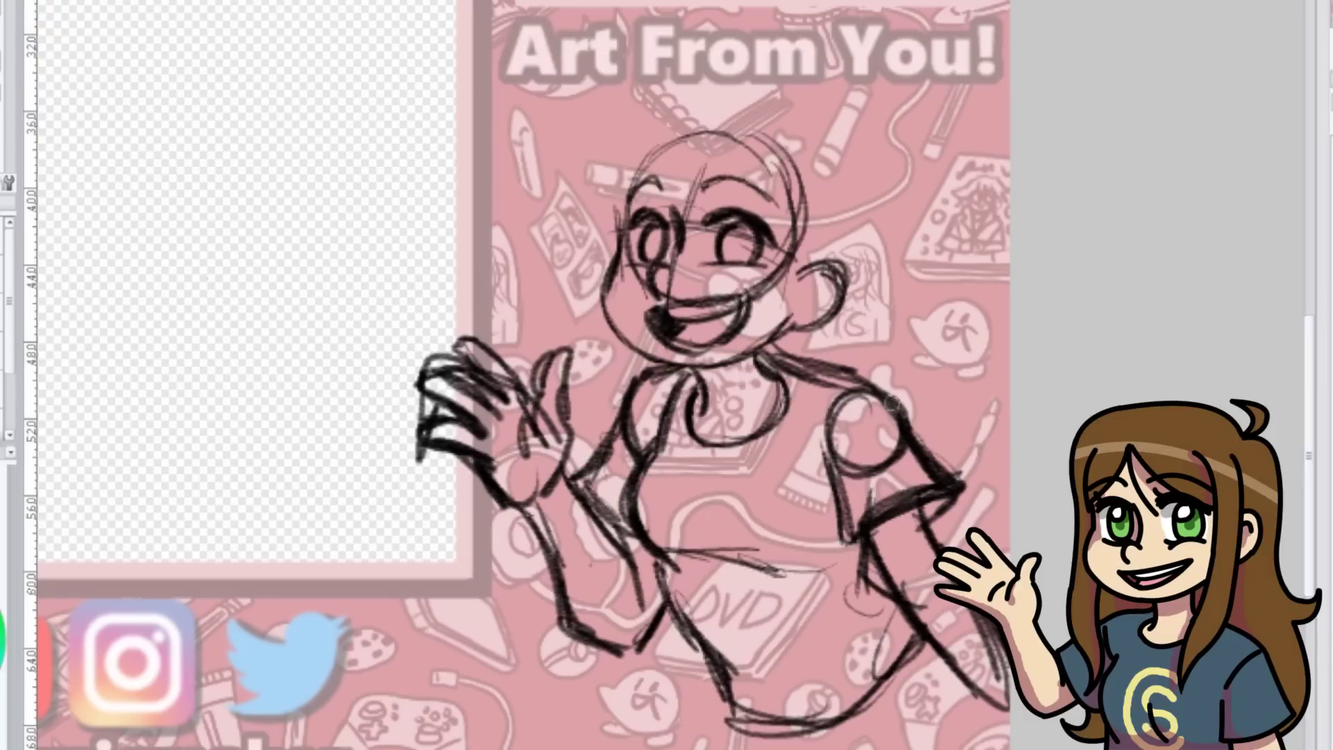
left_click_drag(668, 133, 724, 219)
left_click_drag(771, 177, 814, 543)
left_click_drag(792, 224, 816, 545)
mouse_move(608, 202)
left_mouse_down()
mouse_move(594, 265)
mouse_move(615, 490)
left_mouse_up()
left_click_drag(629, 389, 647, 464)
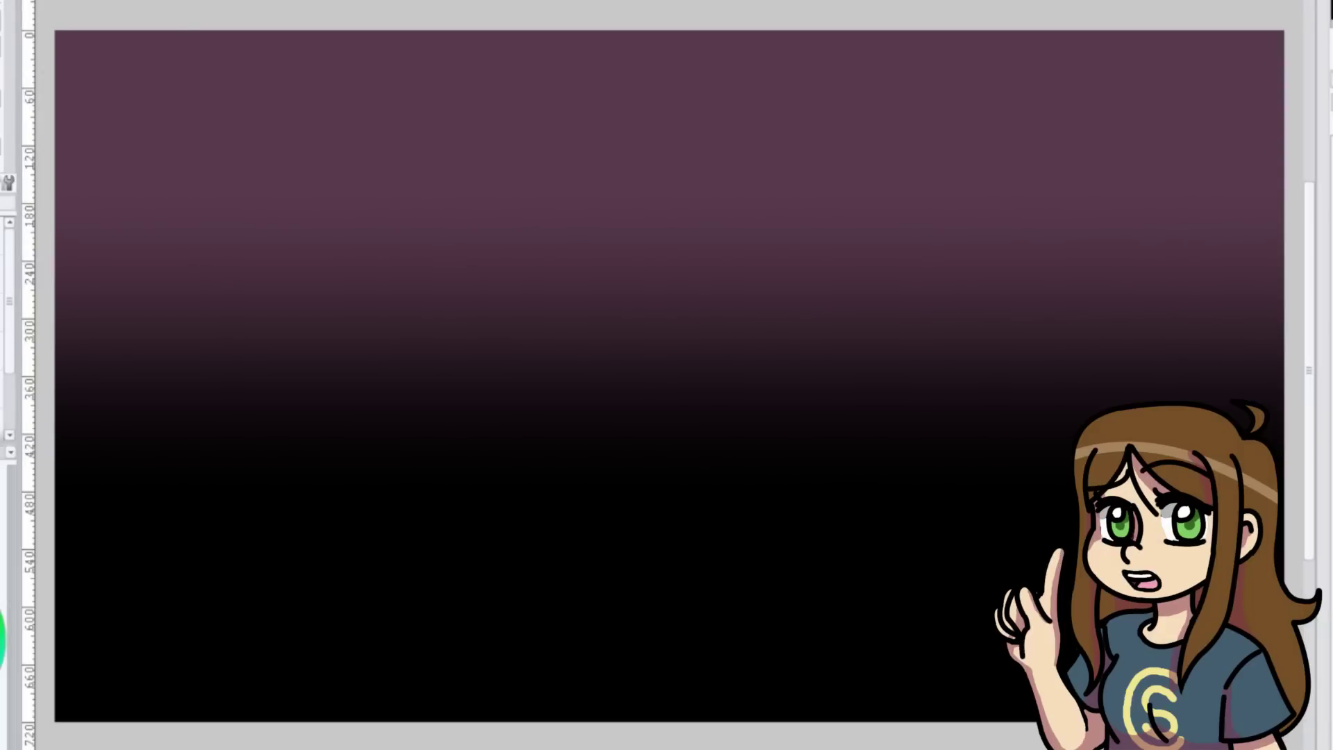
Step: Draw three pink frames on the gradient canvas: a small and a taller one stacked on the left, and a large one on the right
left_click_drag(72, 46, 334, 279)
left_click_drag(74, 49, 339, 192)
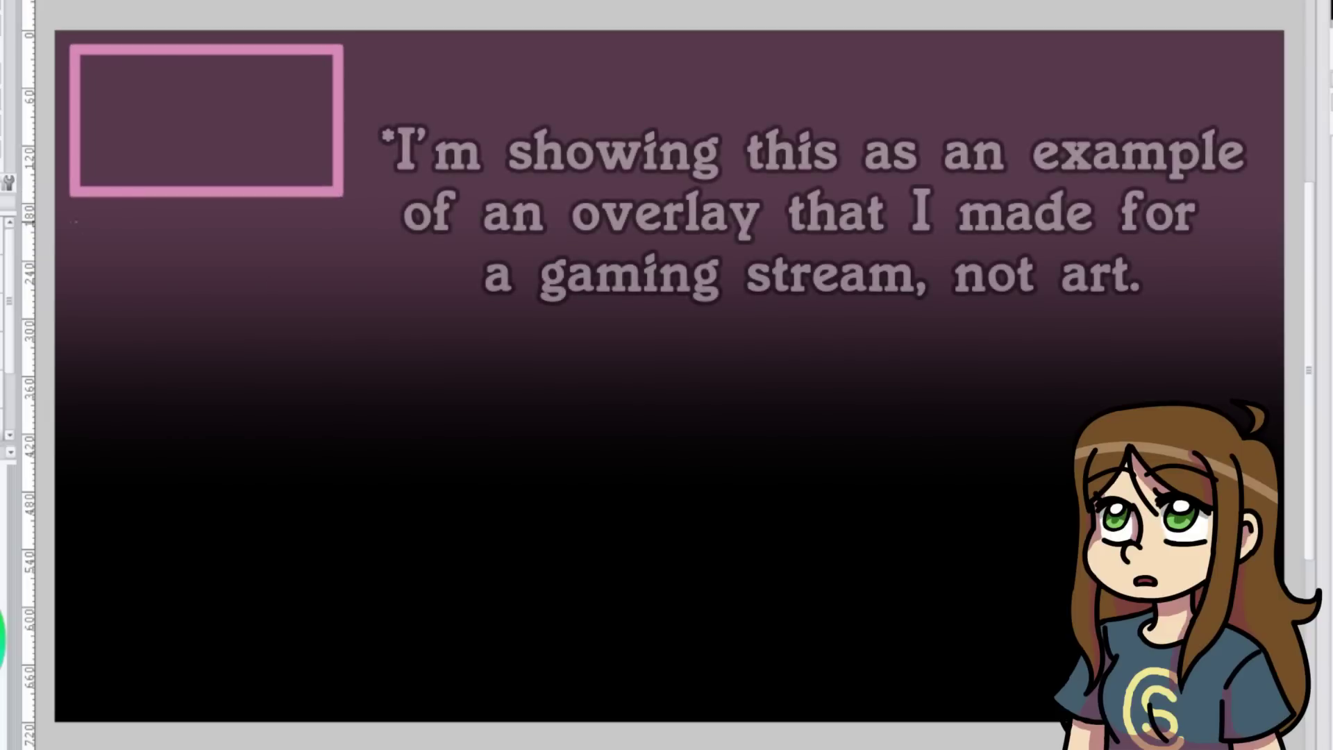
mouse_move(74, 219)
left_mouse_down()
mouse_move(340, 477)
mouse_move(341, 526)
left_mouse_up()
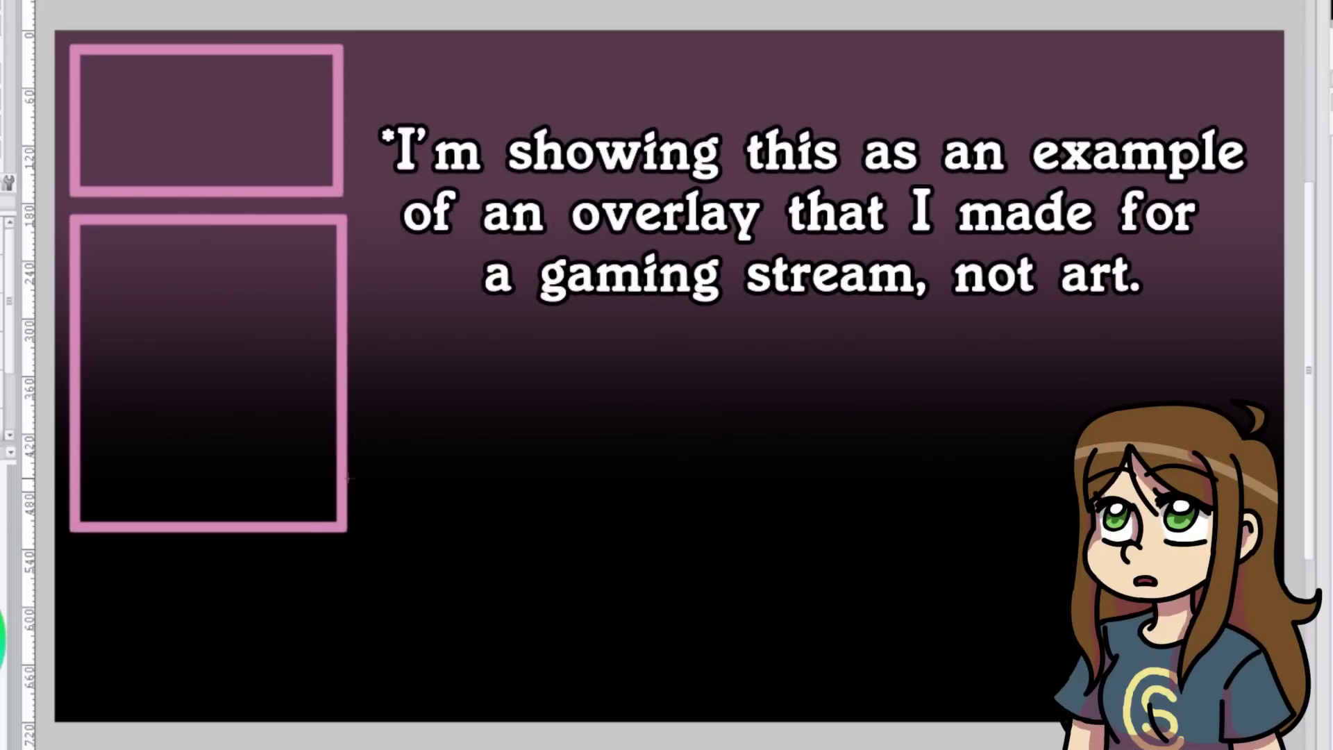
mouse_move(355, 100)
left_mouse_down()
mouse_move(947, 575)
mouse_move(1269, 618)
left_mouse_up()
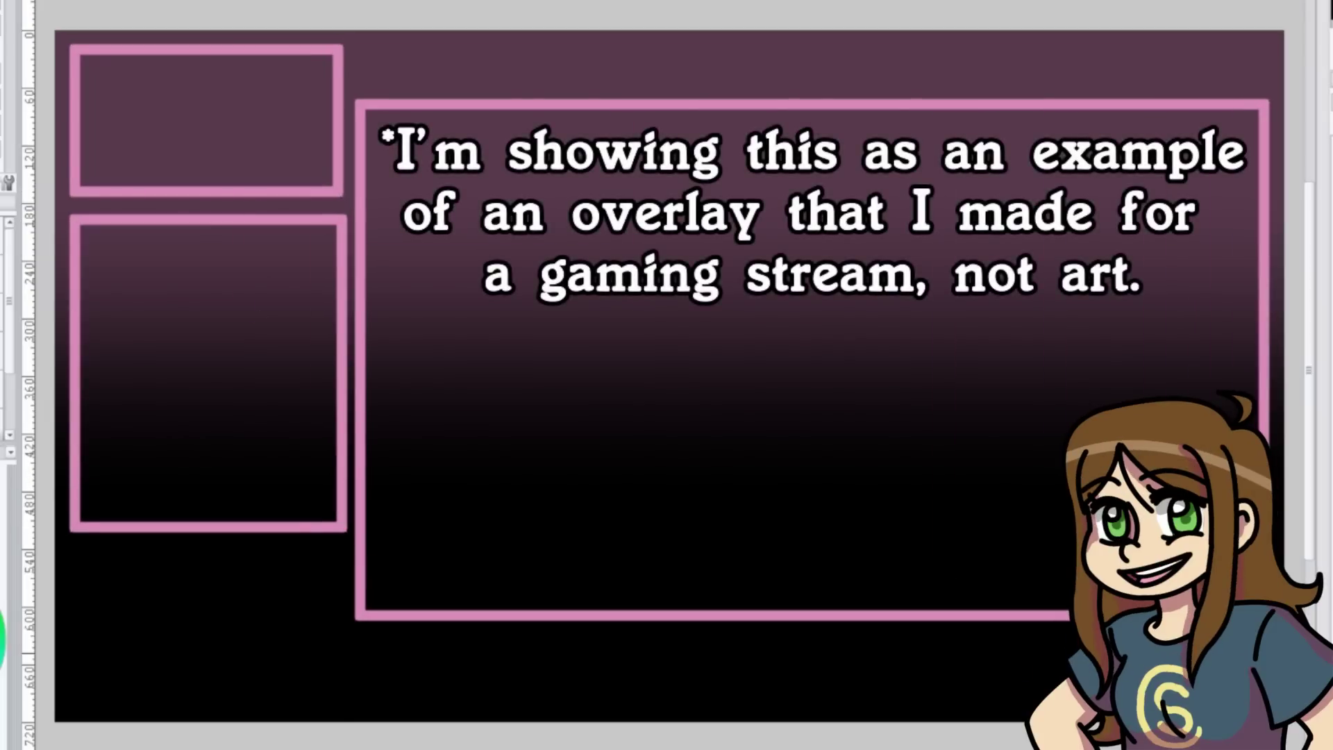
Step: Select the small upper-left frame and widen it slightly to match the width of the frame below
left_click_drag(55, 30, 352, 204)
key("ctrl+t")
left_click_drag(352, 116, 356, 117)
key("Return")
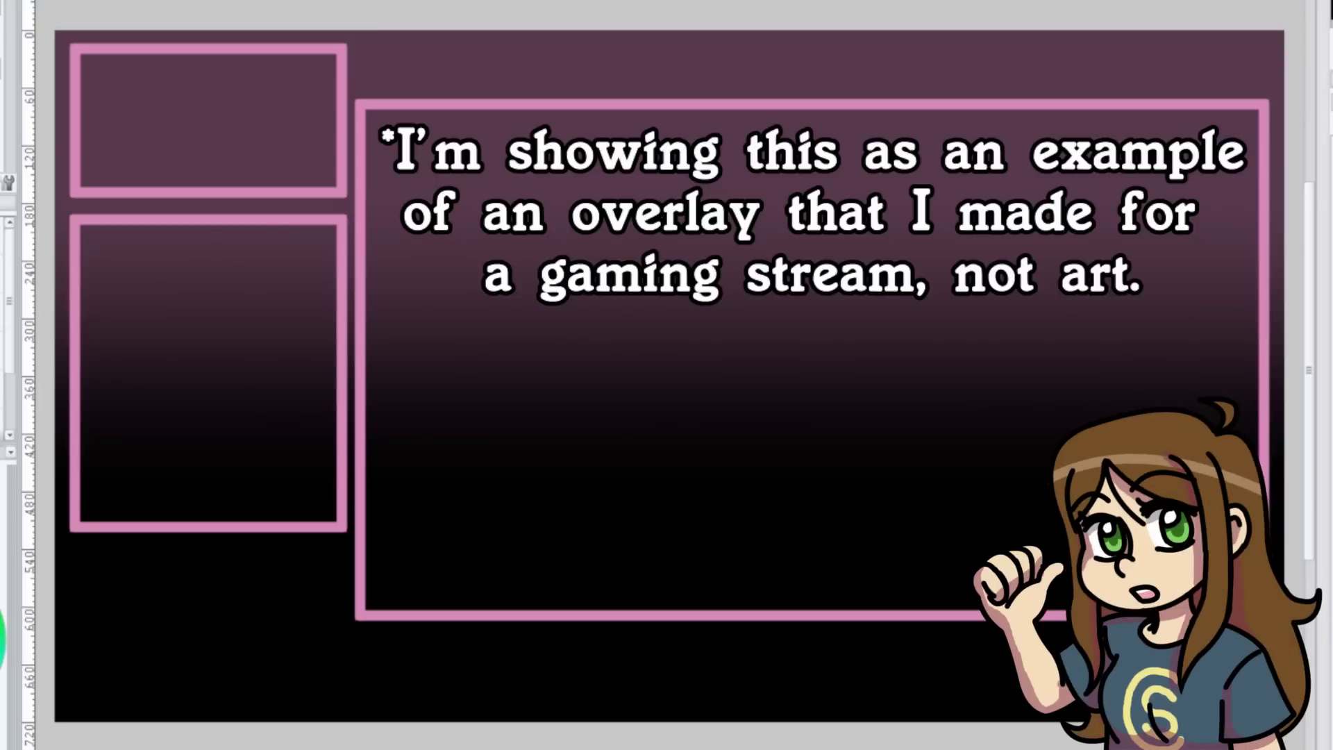
Step: Select the large pink frame, nudge it down slightly, and deselect it
left_click_drag(351, 80, 1284, 660)
key("Down")
key("Down")
key("Down")
key("Down")
key("Down")
key("Down")
key("ctrl+d")
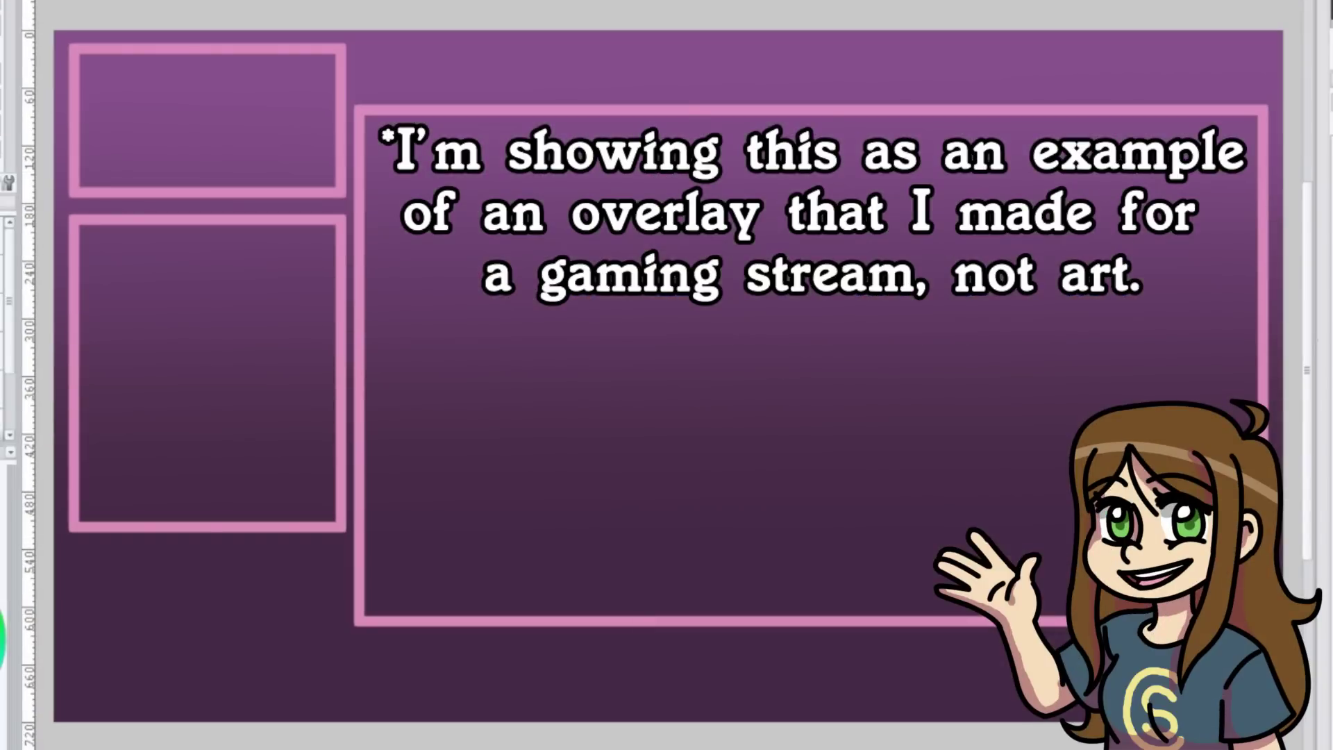
Step: Draw dark outlines along the inner edges of the three pink frames
left_click_drag(80, 54, 335, 187)
key("ctrl+z")
left_click_drag(80, 226, 337, 521)
key("ctrl+z")
mouse_move(364, 115)
left_mouse_down()
mouse_move(390, 185)
mouse_move(1259, 616)
left_mouse_up()
scroll(913, 528, "down", 1)
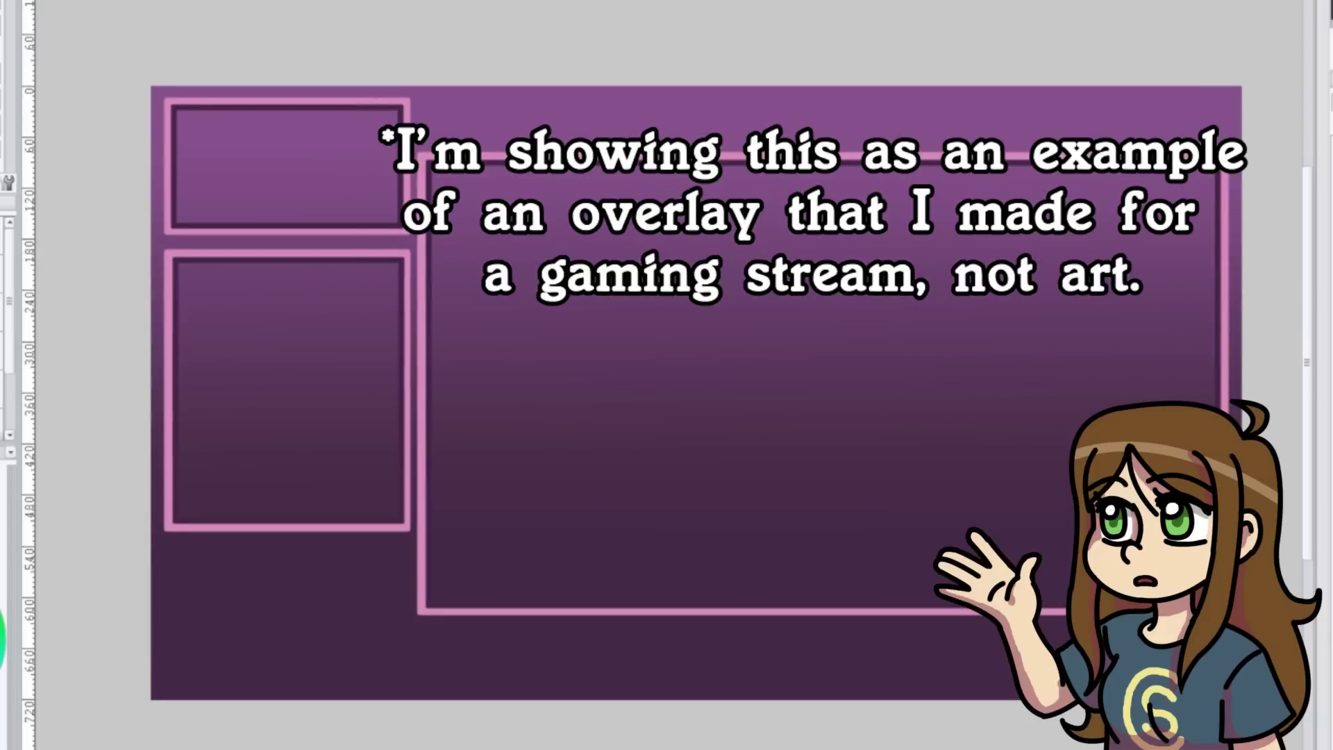
Step: Draw the bangs, ear details and short stubble strokes along the jaw of the pink laughing face doodle
scroll(778, 748, "right", 1)
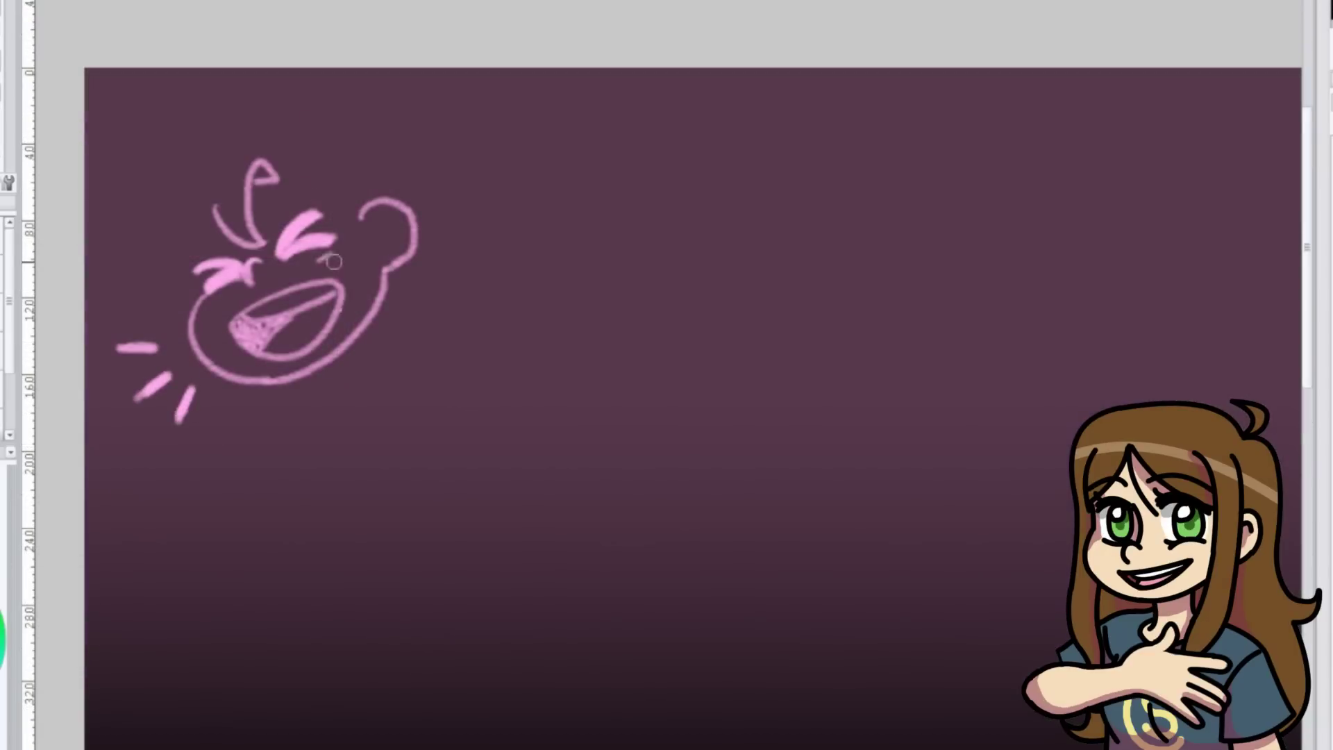
left_click_drag(335, 262, 346, 258)
left_click_drag(280, 182, 303, 182)
left_click_drag(297, 151, 303, 212)
left_click_drag(339, 167, 323, 208)
mouse_move(363, 171)
left_mouse_down()
mouse_move(348, 243)
mouse_move(371, 242)
left_mouse_up()
left_click_drag(232, 368, 231, 391)
left_click_drag(361, 303, 393, 305)
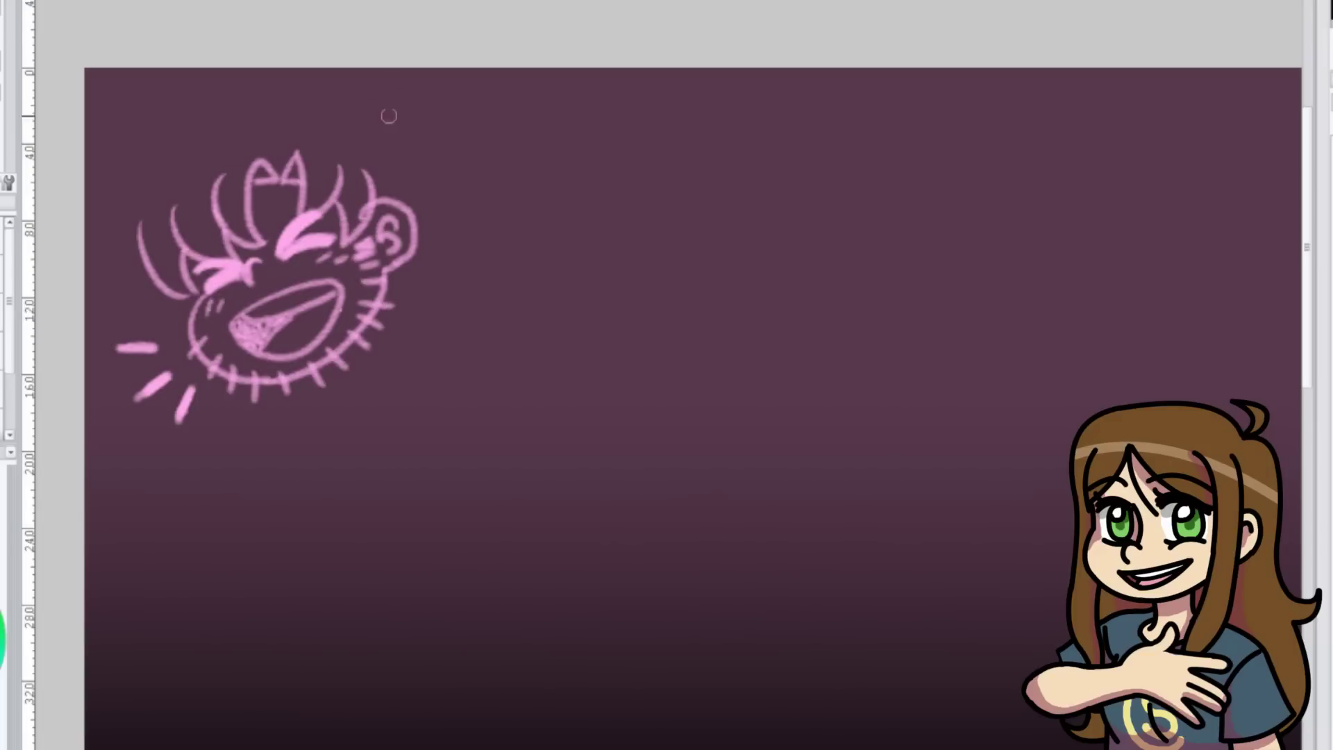
Step: Outline the laughing face's messy outer hair and letter "HA", "正" and a second "HA" beside it
left_click_drag(170, 127, 126, 256)
left_click_drag(292, 243, 300, 276)
mouse_move(549, 252)
left_mouse_down()
mouse_move(645, 266)
mouse_move(569, 342)
left_mouse_up()
left_click_drag(506, 338, 645, 362)
left_click_drag(610, 310, 594, 311)
scroll(447, 660, "down", 3)
mouse_move(406, 321)
left_mouse_down()
mouse_move(410, 375)
mouse_move(442, 339)
left_mouse_up()
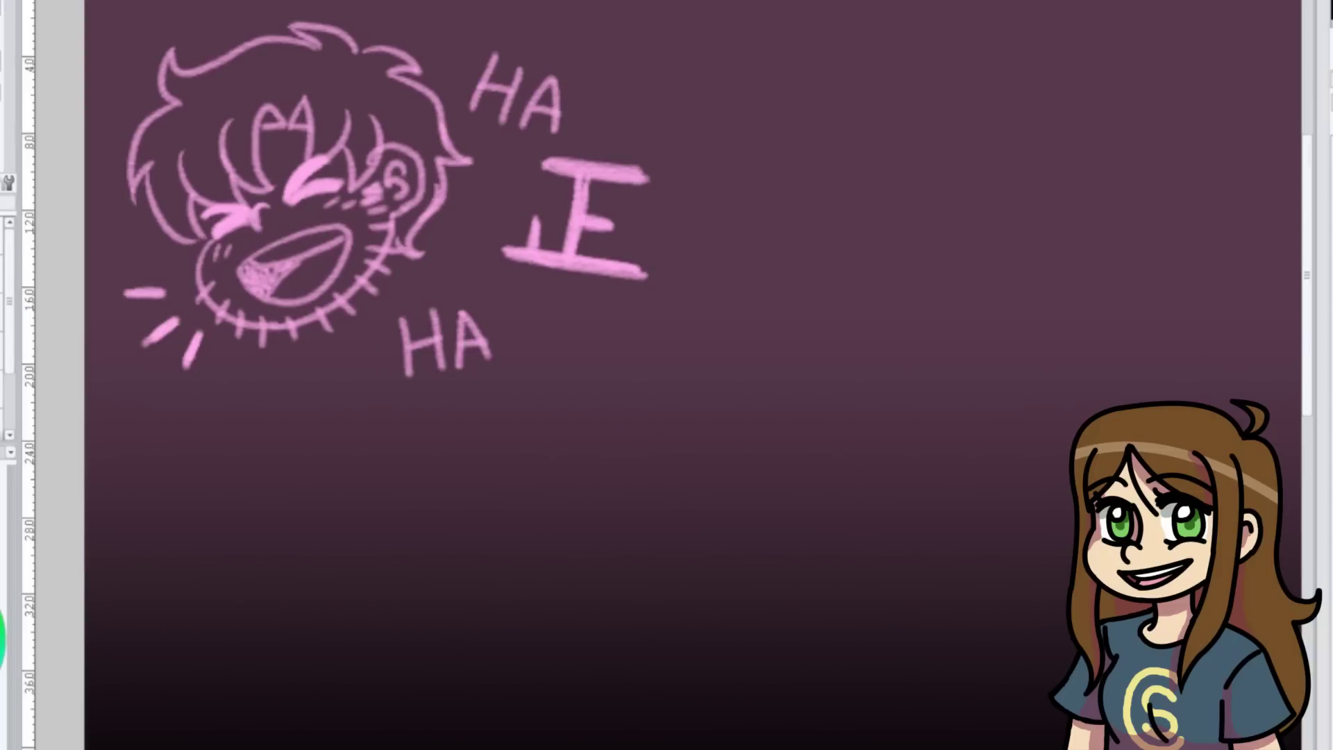
Step: Move the face doodle and its lettering down and to the right, and draw the character "何" above it
left_click_drag(327, 201, 409, 274)
left_click_drag(169, 28, 131, 70)
left_click_drag(152, 58, 149, 113)
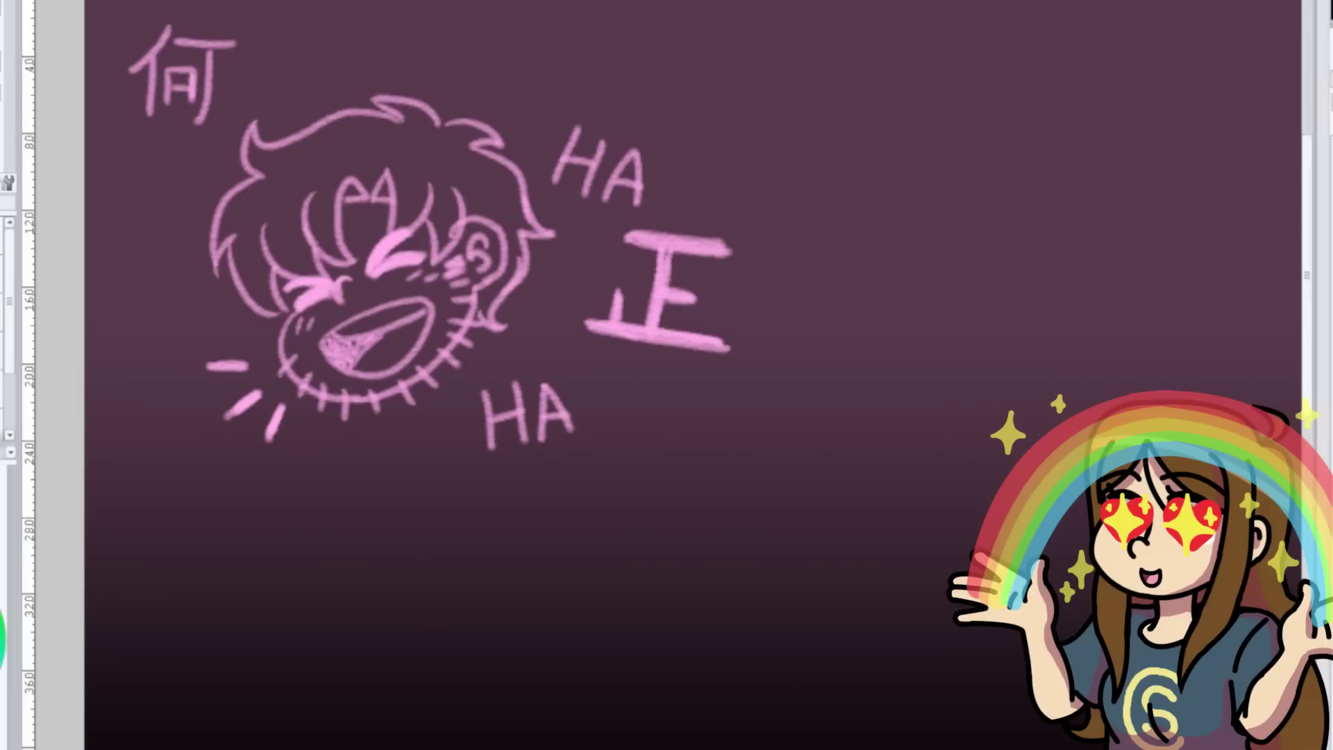
Step: Sketch the round head outline and inner face lines of another pink doodle below the "正" lettering
scroll(827, 387, "down", 4)
left_click_drag(706, 318, 735, 489)
left_click_drag(709, 392, 900, 331)
left_click_drag(764, 281, 872, 484)
left_click_drag(785, 277, 700, 382)
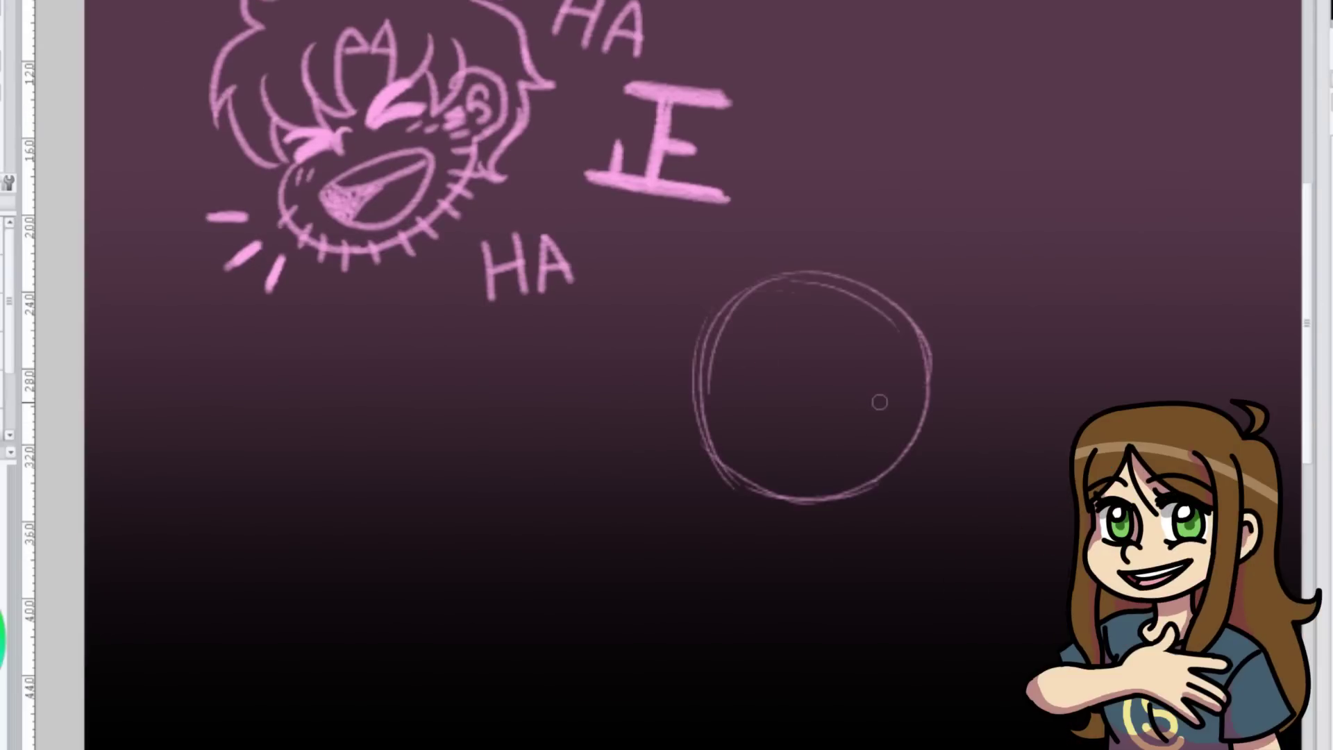
left_click_drag(924, 413, 939, 497)
left_click_drag(727, 494, 930, 438)
left_click_drag(934, 508, 746, 528)
mouse_move(712, 420)
left_mouse_down()
mouse_move(718, 490)
mouse_move(853, 500)
left_mouse_up()
key("e")
left_click_drag(773, 402, 842, 390)
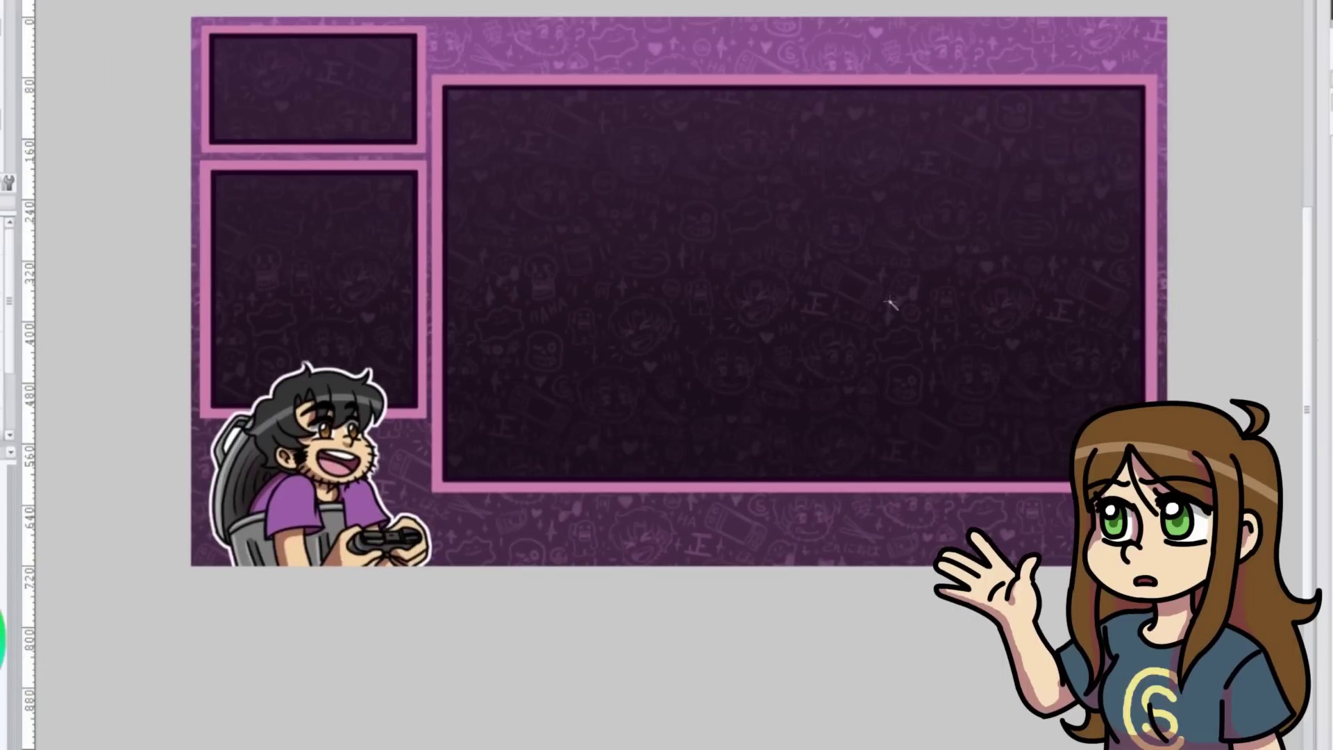
scroll(305, 369, "up", 6)
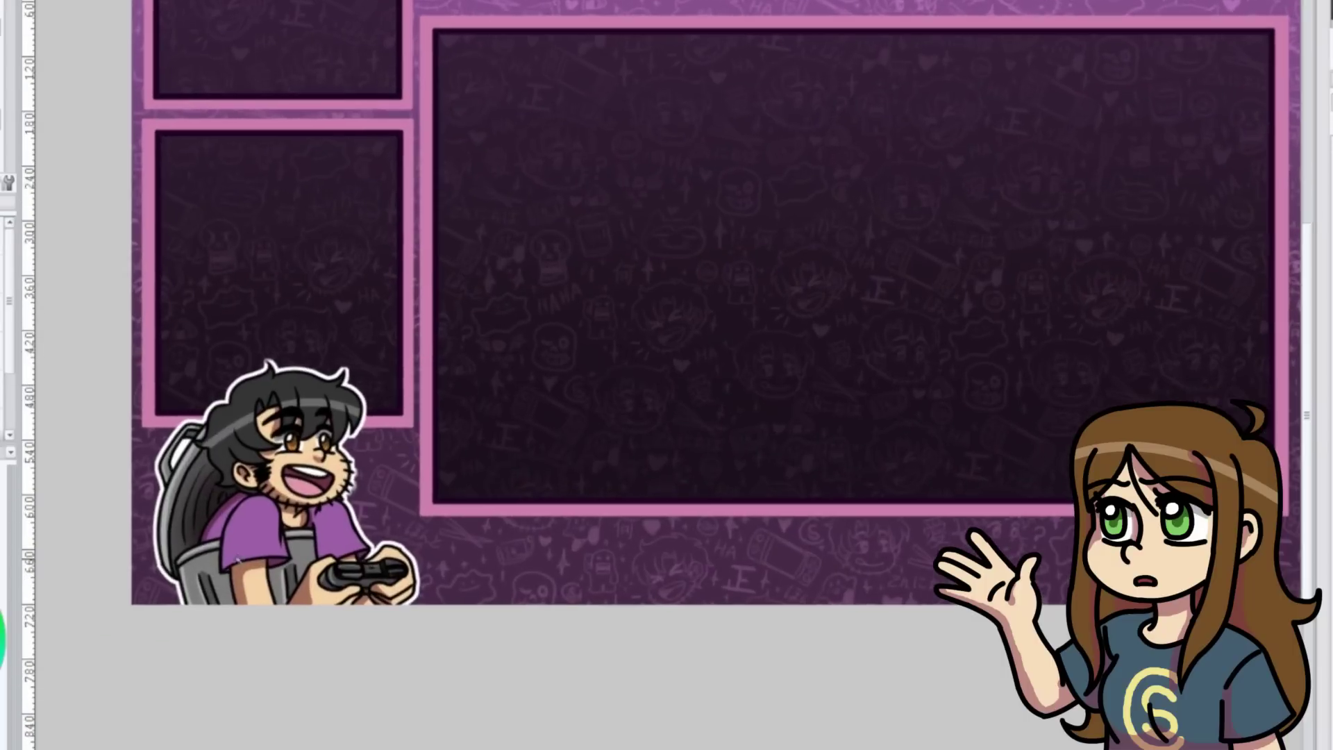
key("ctrl+z")
scroll(858, 667, "down", 6)
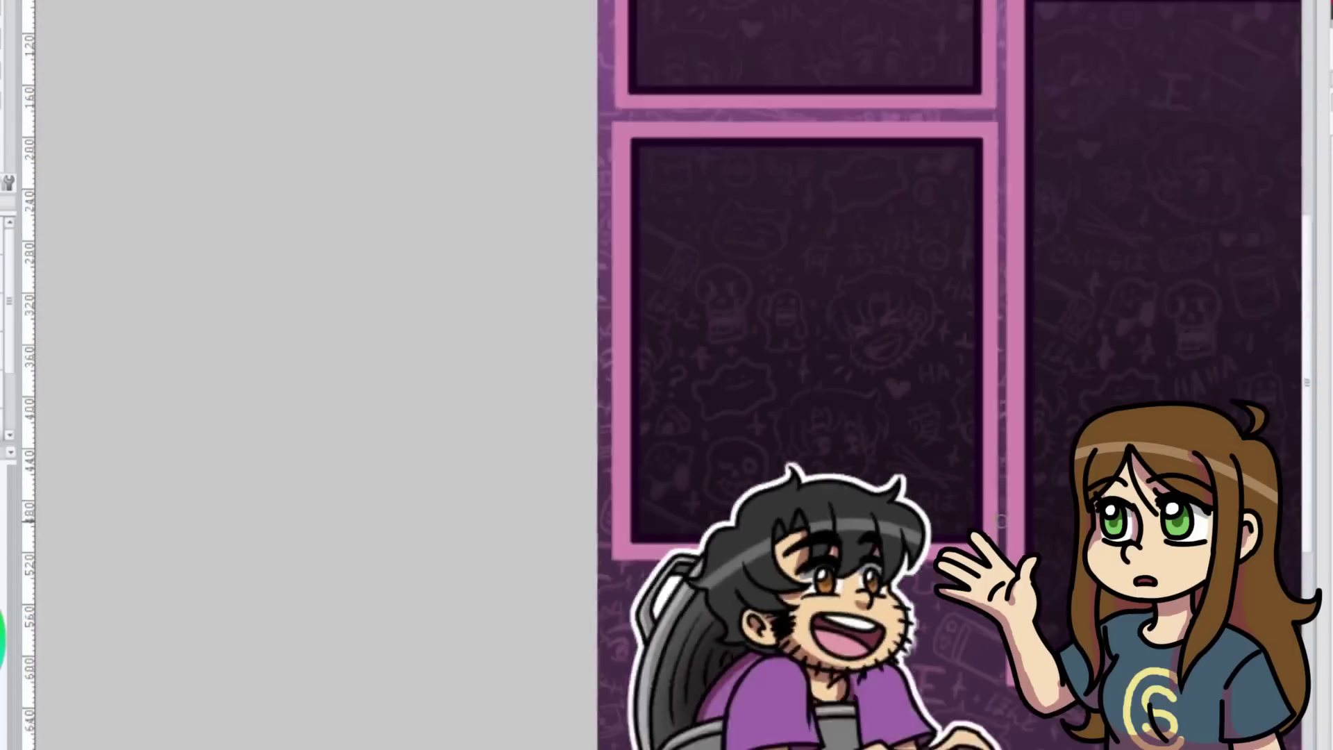
key("ctrl+z")
key("ctrl+y")
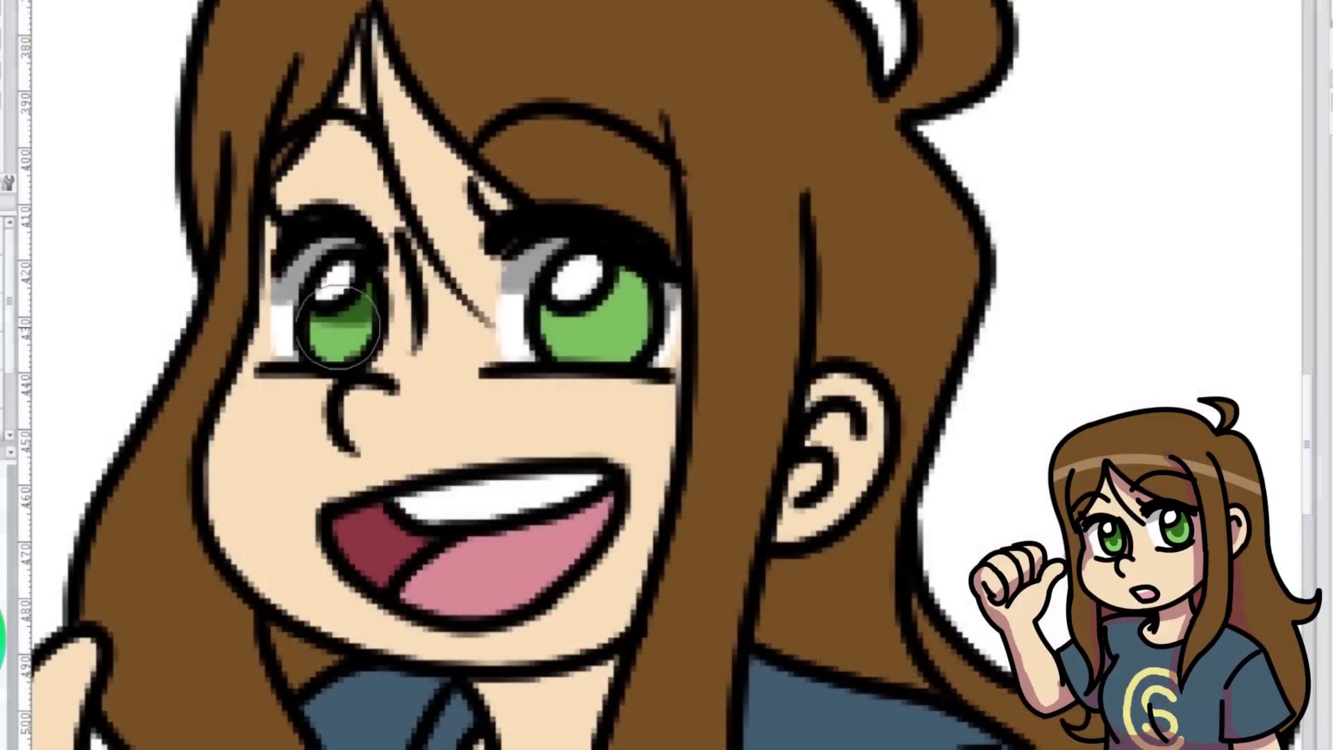
Step: Select the waving girl's face skin and paint a soft pink blush on both cheeks
key("w")
left_click(436, 237)
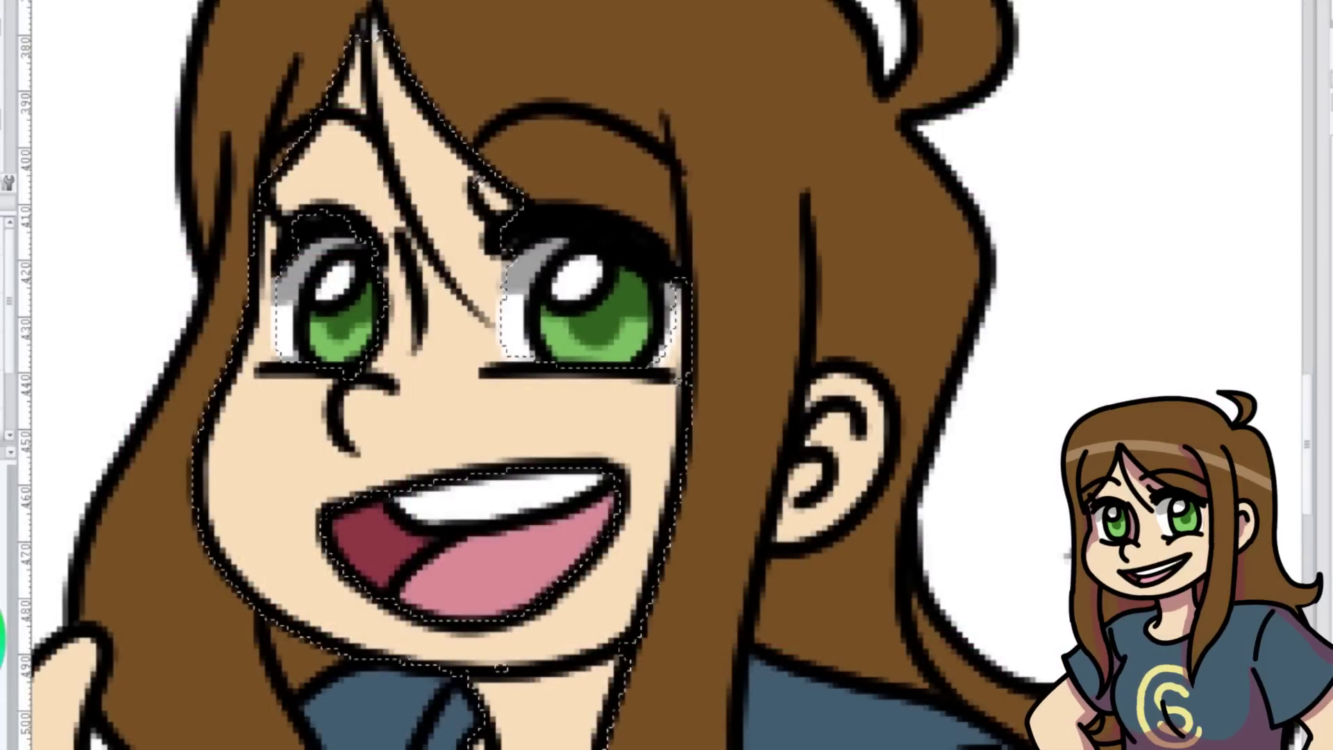
key("b")
left_click(268, 455)
left_click_drag(583, 415, 649, 423)
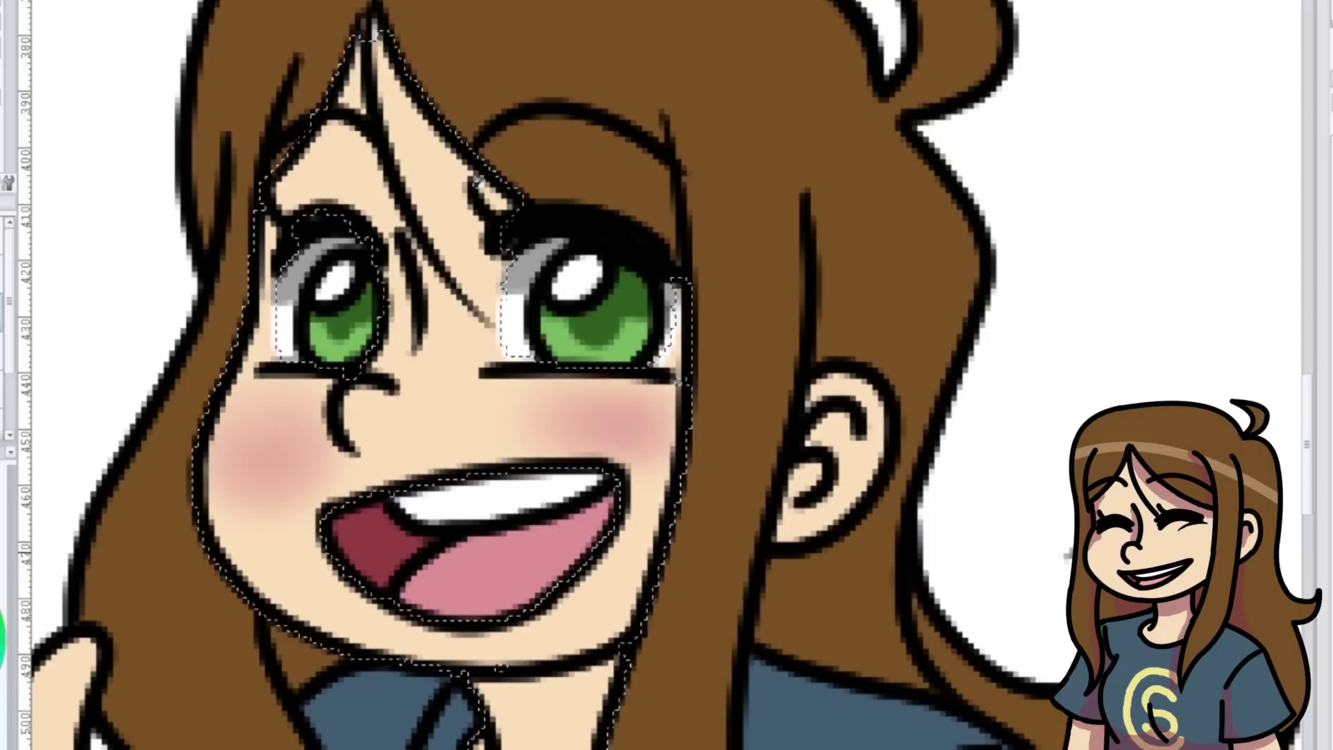
key("ctrl+z")
key("ctrl+z")
left_click(252, 460)
left_click_drag(569, 417, 642, 439)
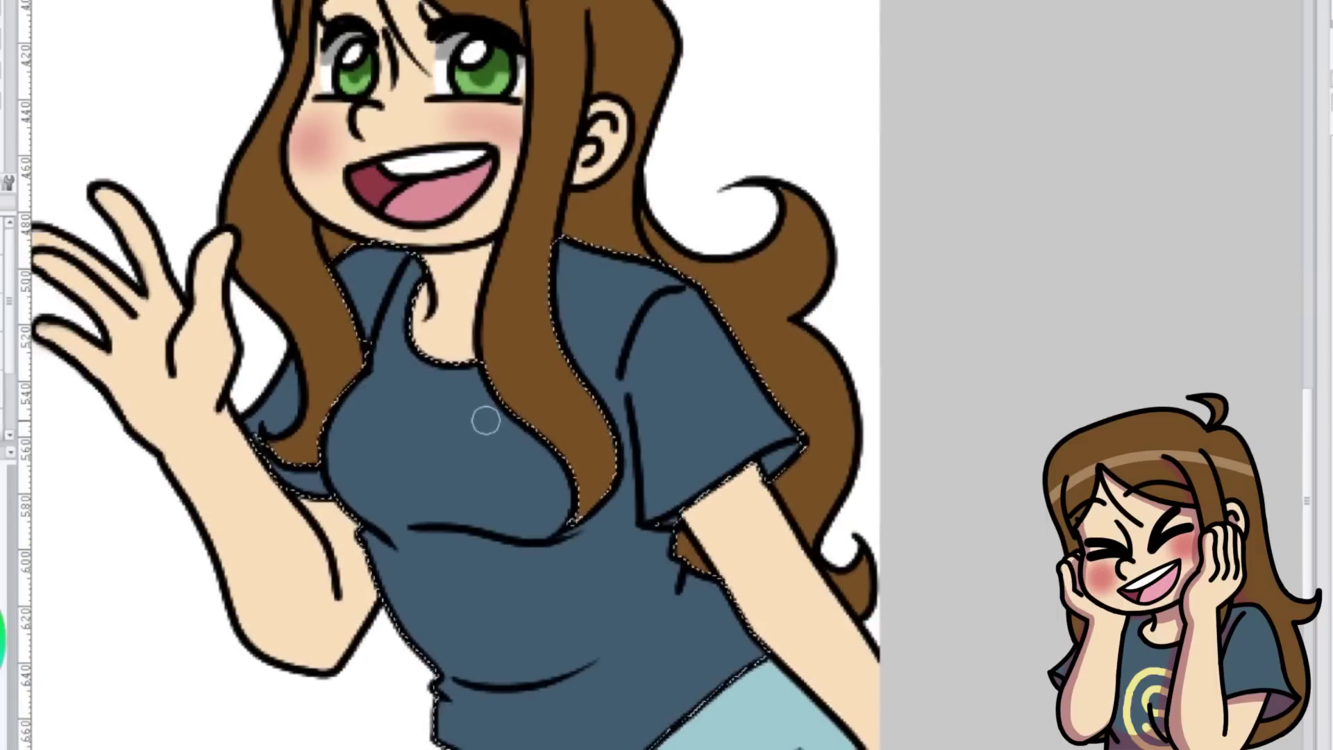
Step: Draw a pale yellow logo of an "S" inside a "C" on the girl's blue shirt and clear the selection
left_click_drag(496, 427, 507, 518)
left_click_drag(470, 448, 440, 492)
key("ctrl+d")
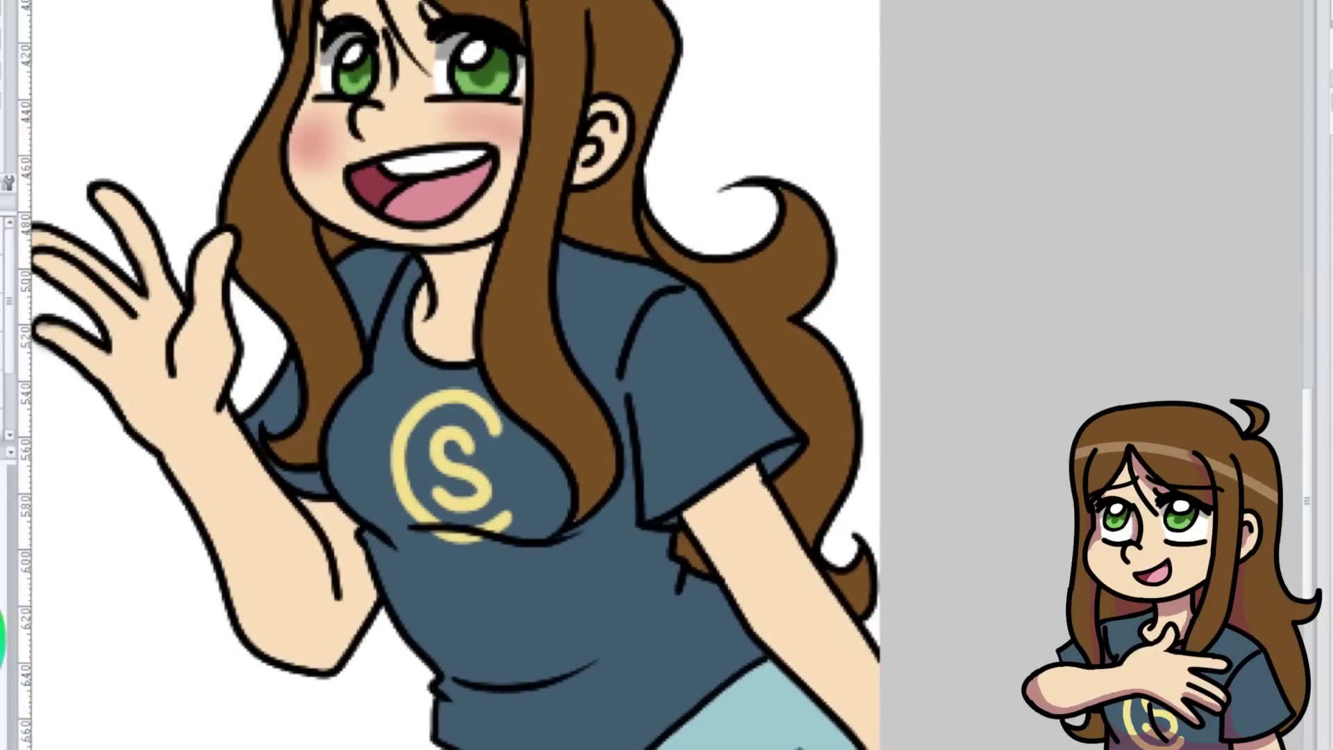
Step: Paint dark red shadows on the neck under the chin and along the hair falling over the shirt
left_click_drag(427, 256, 470, 258)
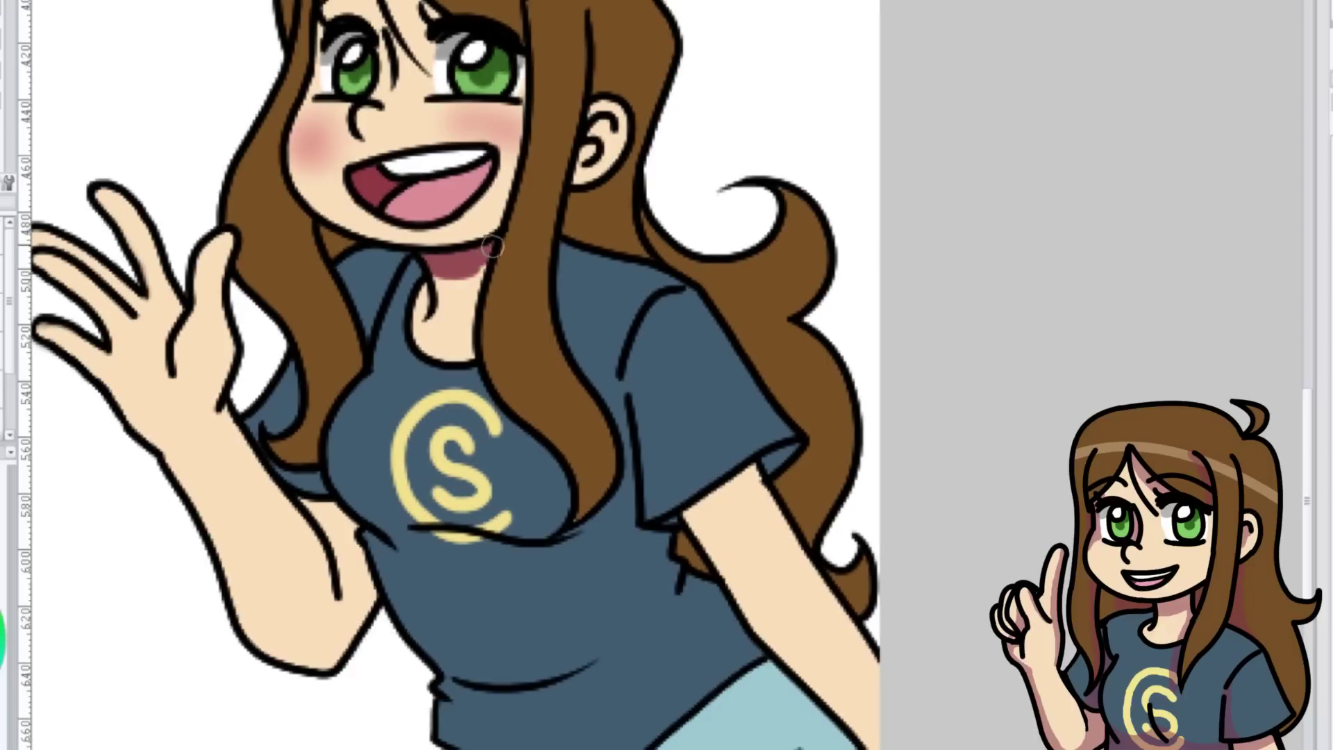
left_click_drag(1310, 418, 1310, 373)
left_click_drag(506, 283, 480, 404)
left_click_drag(517, 292, 523, 265)
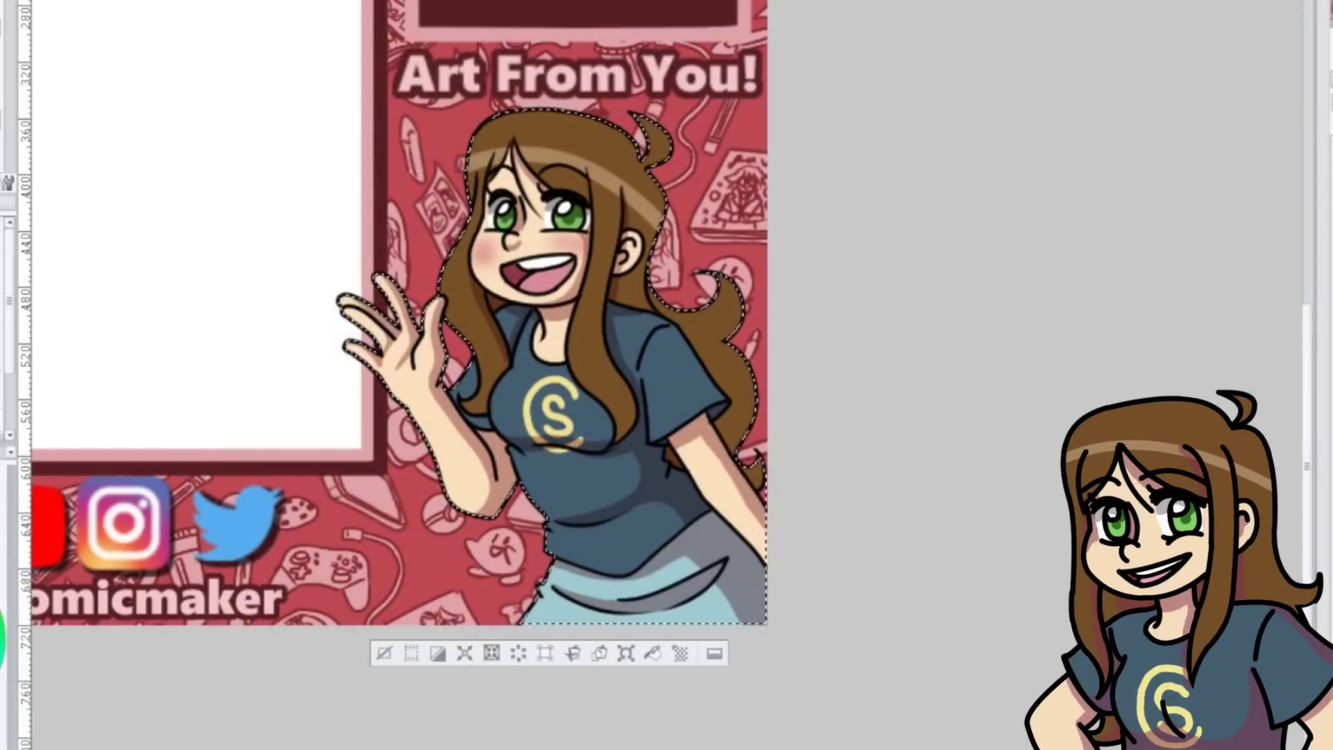
Step: Outline the selection around the waving girl with a 10 px line and clear the selection
key("Return")
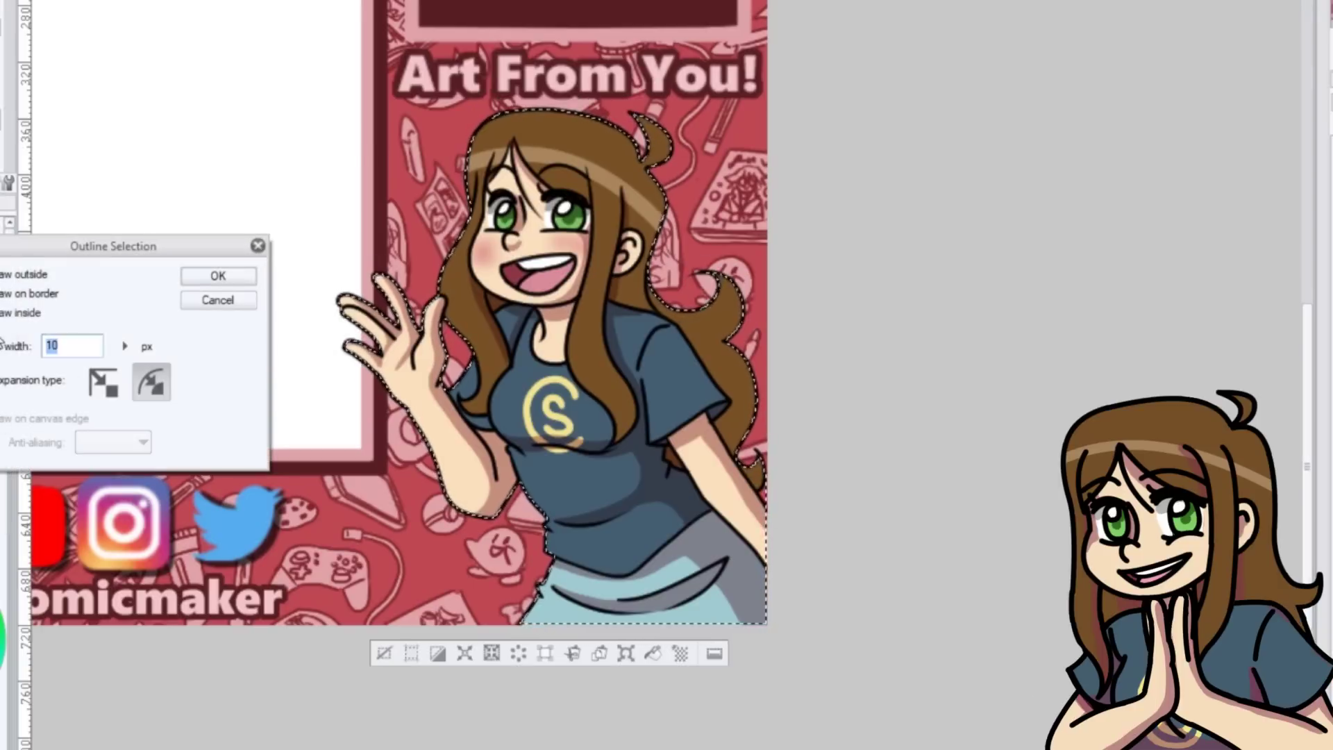
key("Return")
scroll(216, 416, "down", 3)
key("ctrl+d")
scroll(700, 529, "left", 5)
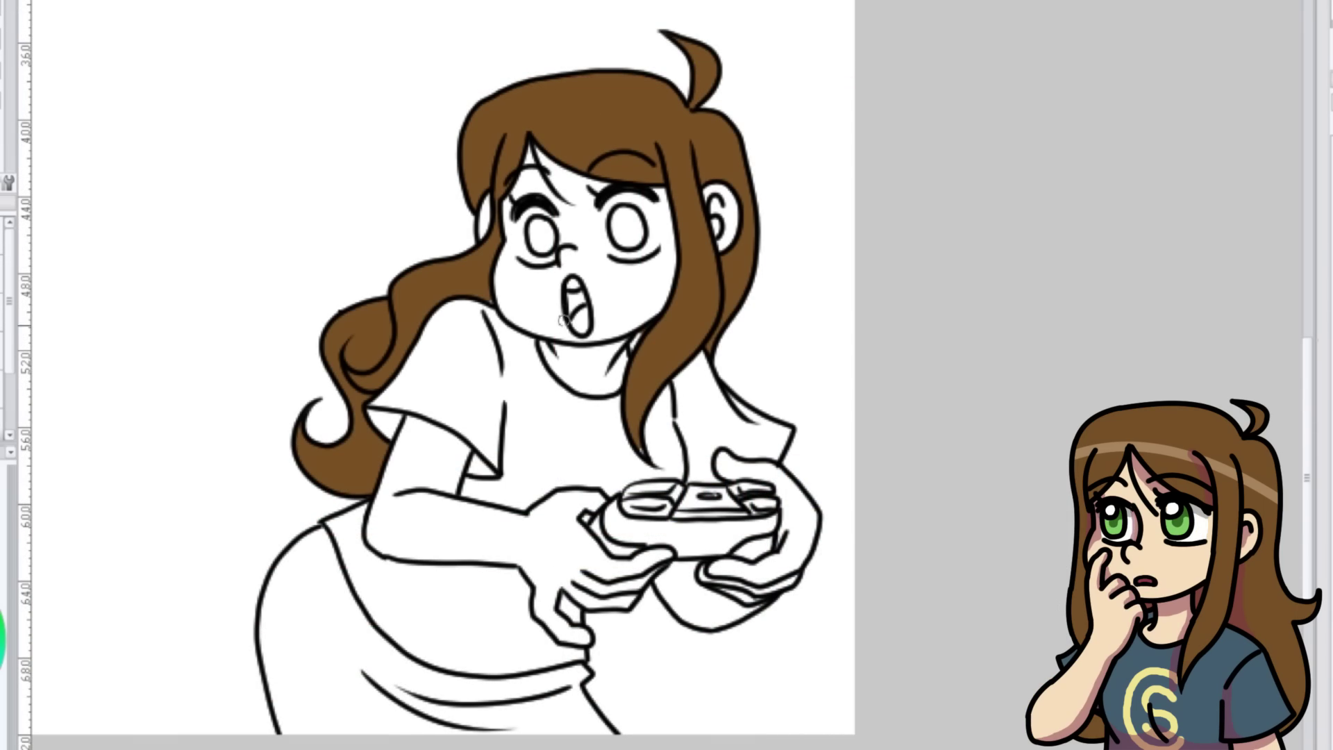
Step: Fill the face, neck and both ears of the girl holding the controller with the light skin color
scroll(564, 320, "up", 5)
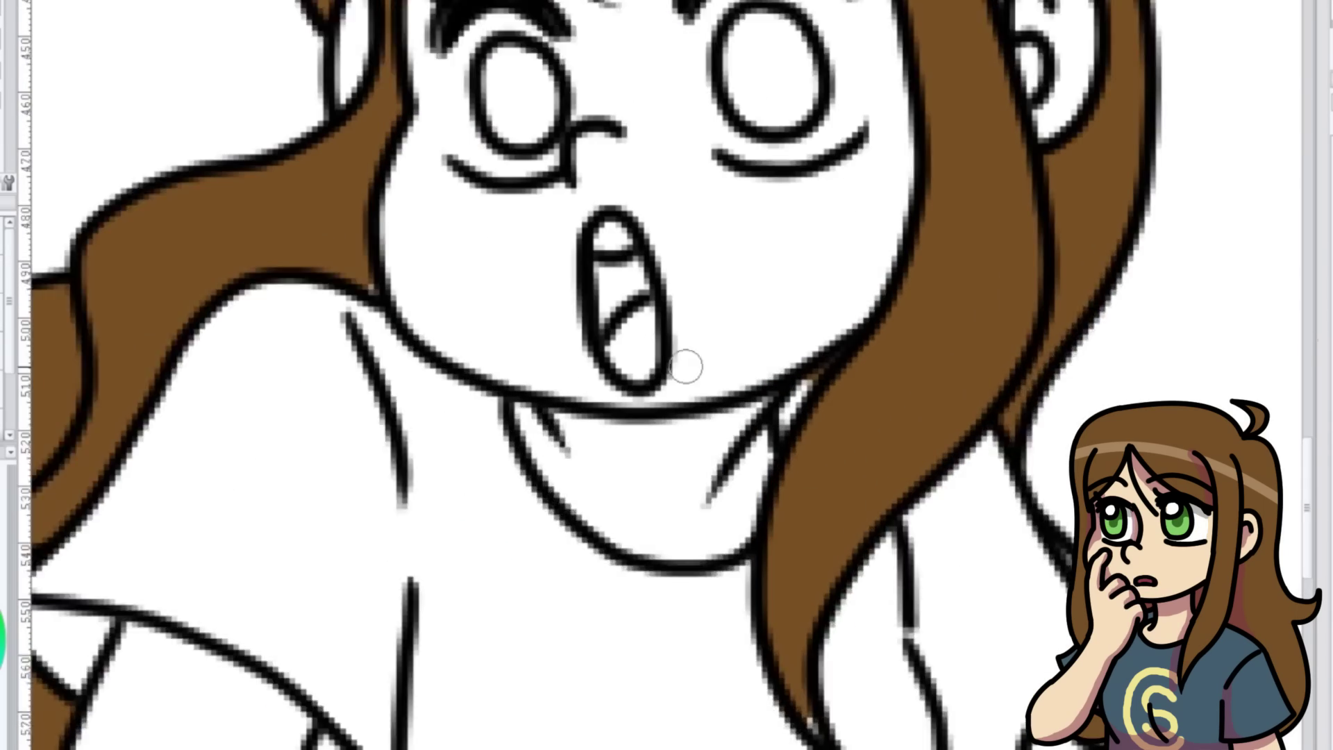
scroll(684, 135, "down", 4)
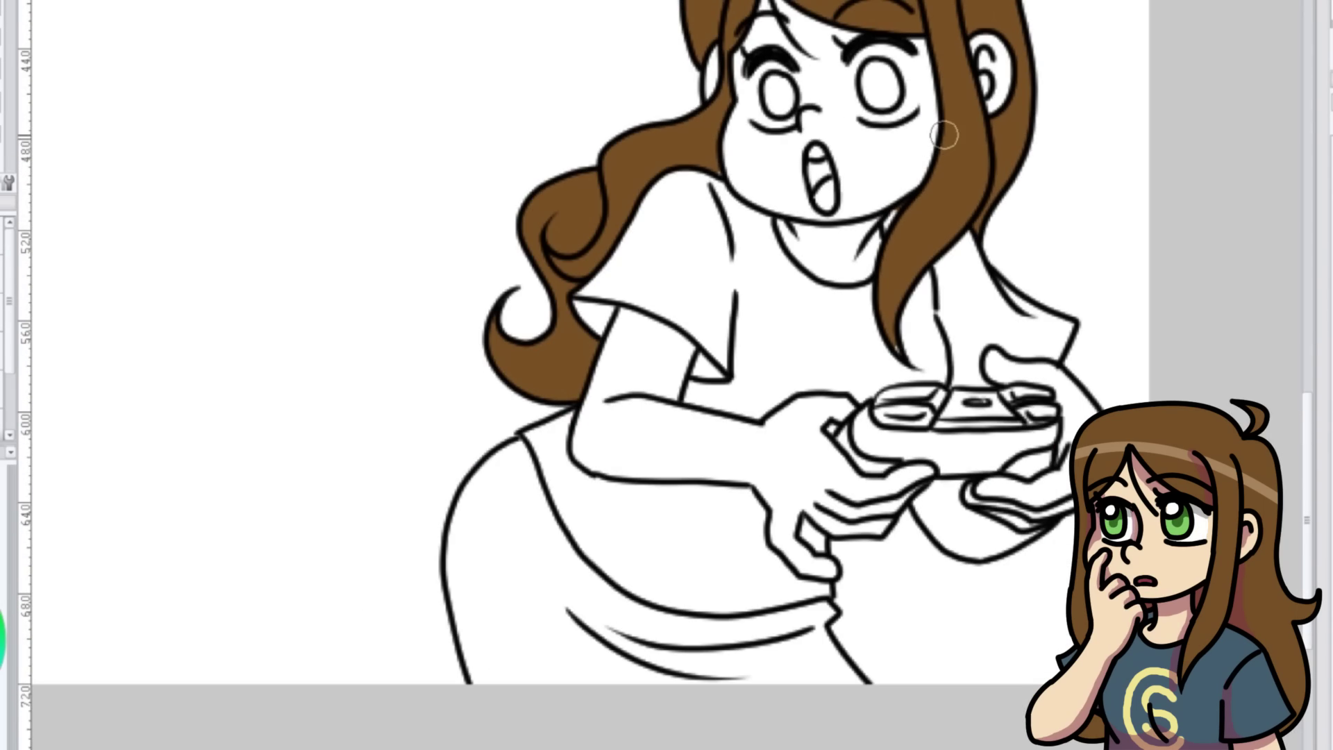
scroll(591, 340, "down", 3)
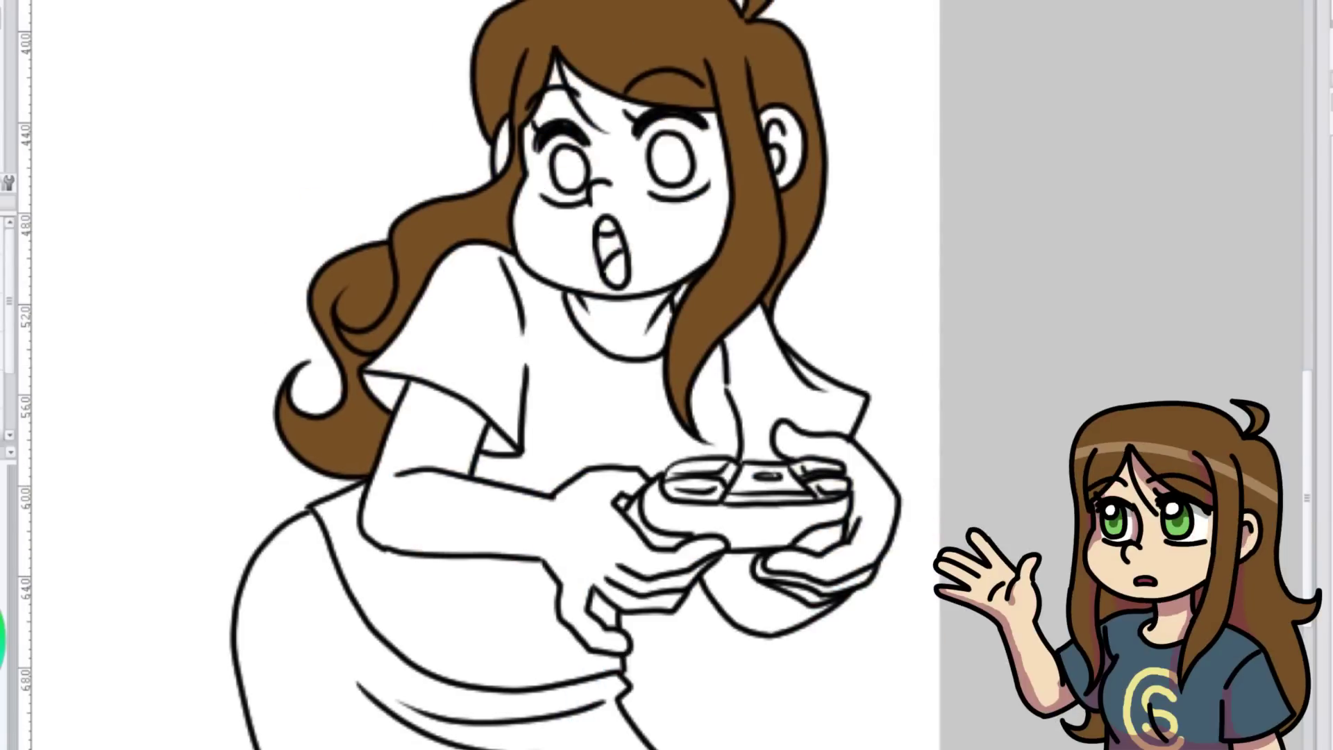
left_click_drag(549, 264, 583, 194)
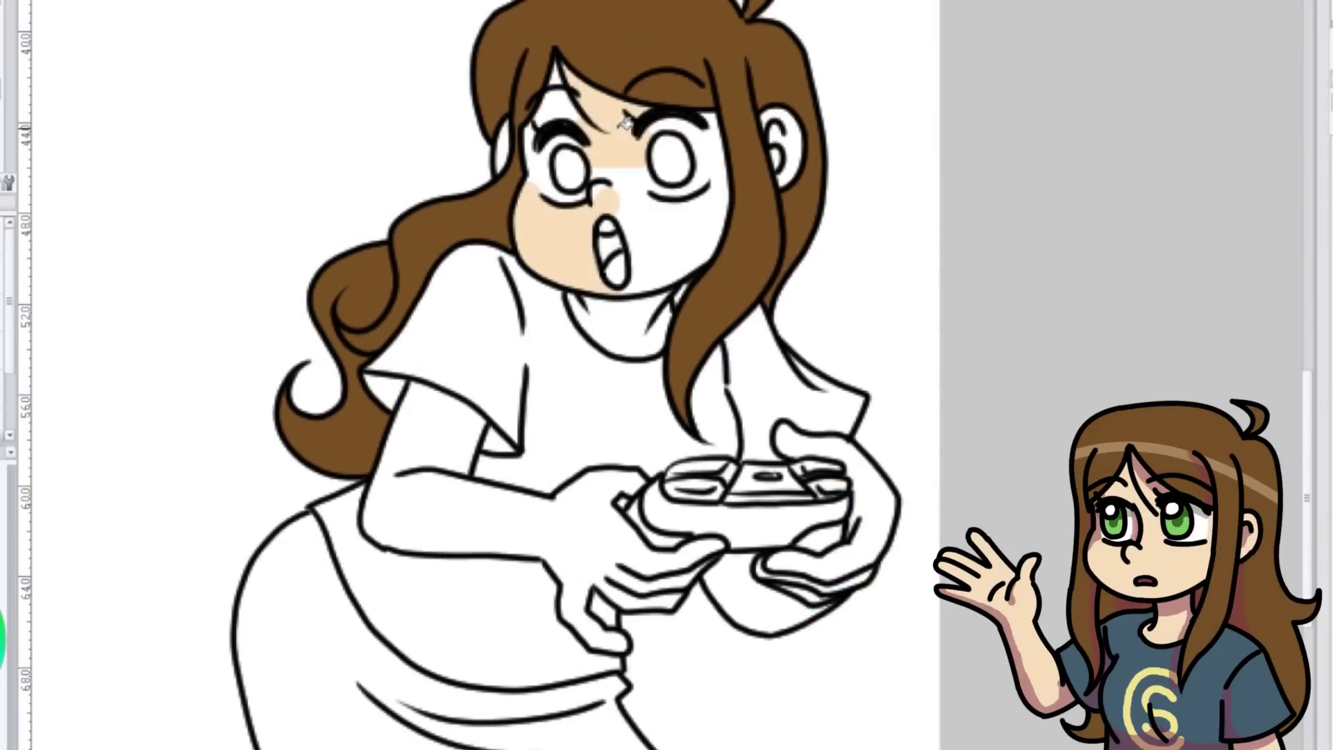
left_click_drag(625, 264, 687, 138)
left_click_drag(556, 139, 601, 182)
left_click(640, 330)
left_click(506, 152)
left_click(791, 156)
left_click(775, 161)
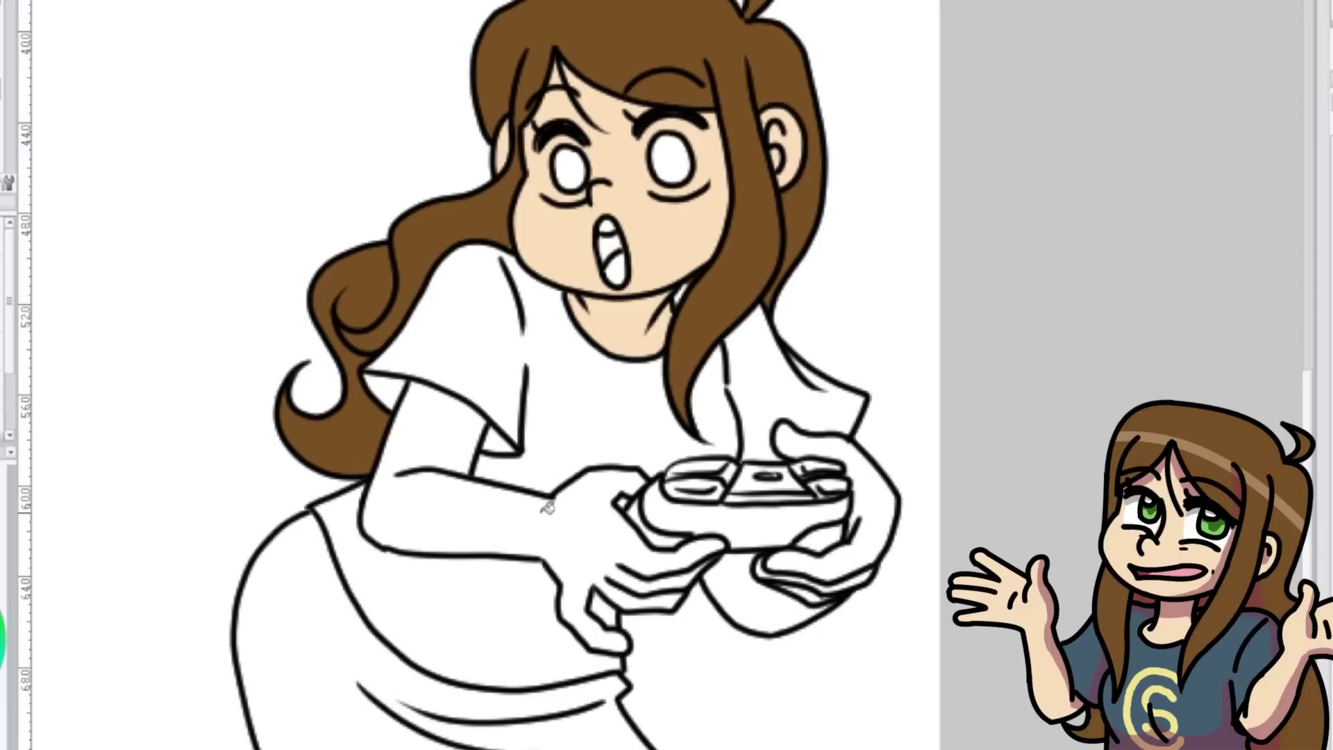
Step: Fill the girl's arms and hands around the controller with the light skin color
left_click(547, 508)
left_click(707, 553)
left_click(759, 604)
left_click(873, 481)
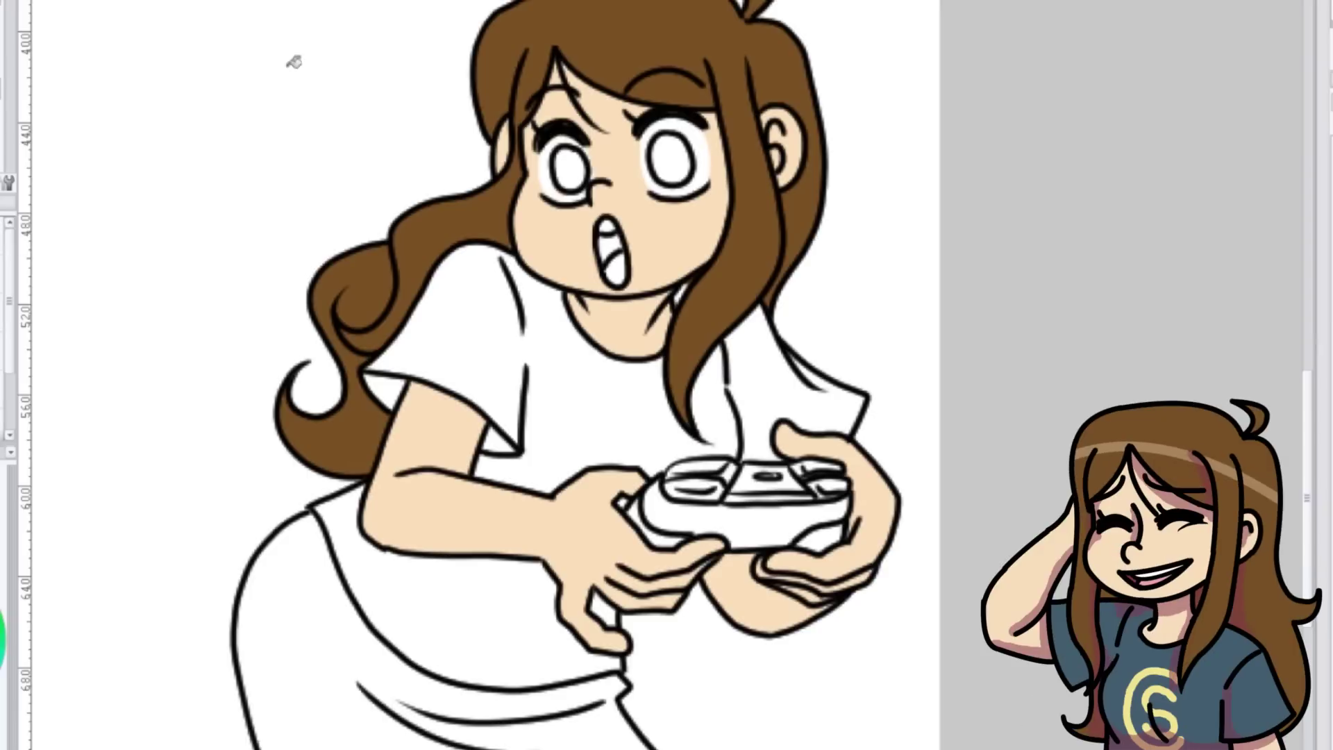
Step: Color the inside of the girl's open mouth and fill both irises green
left_click(618, 258)
left_click_drag(564, 147, 574, 153)
key("ctrl+z")
left_click_drag(669, 150, 670, 150)
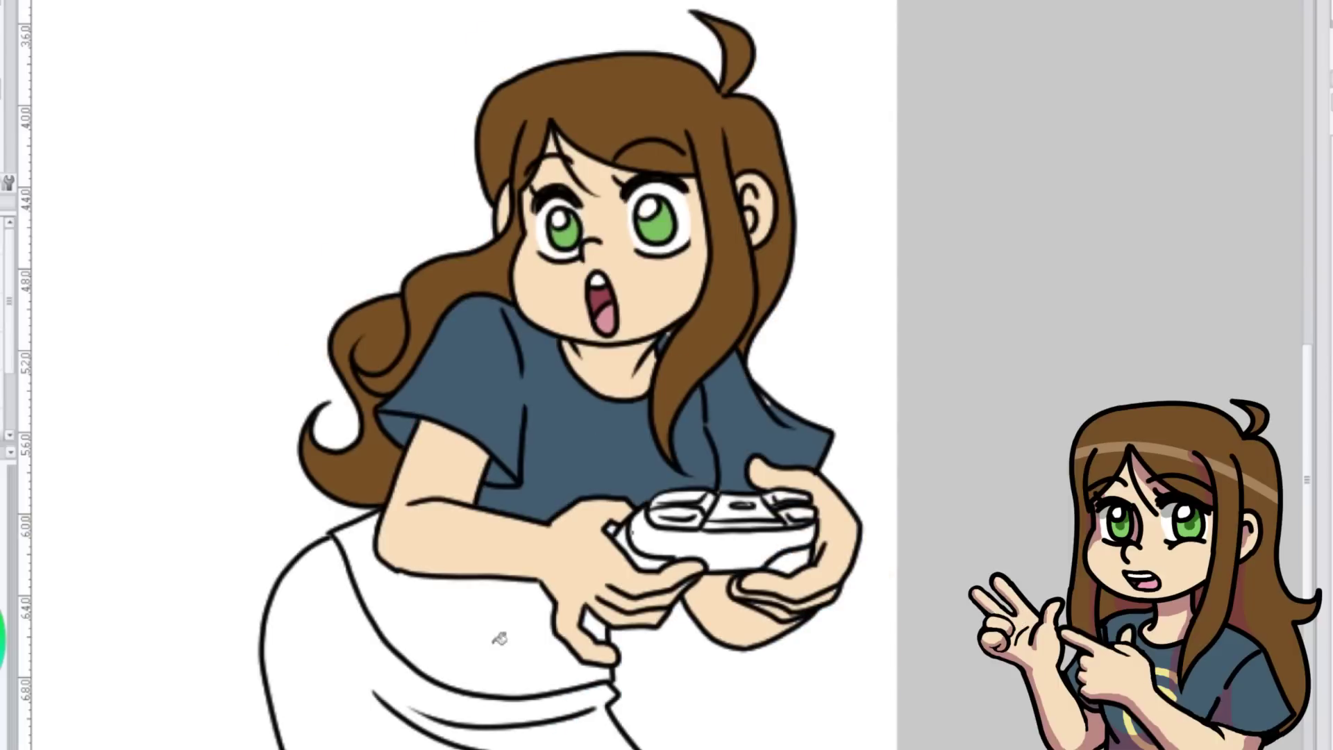
Step: Fill the lower part of the shirt dark blue and the skirt light teal
left_click(500, 637)
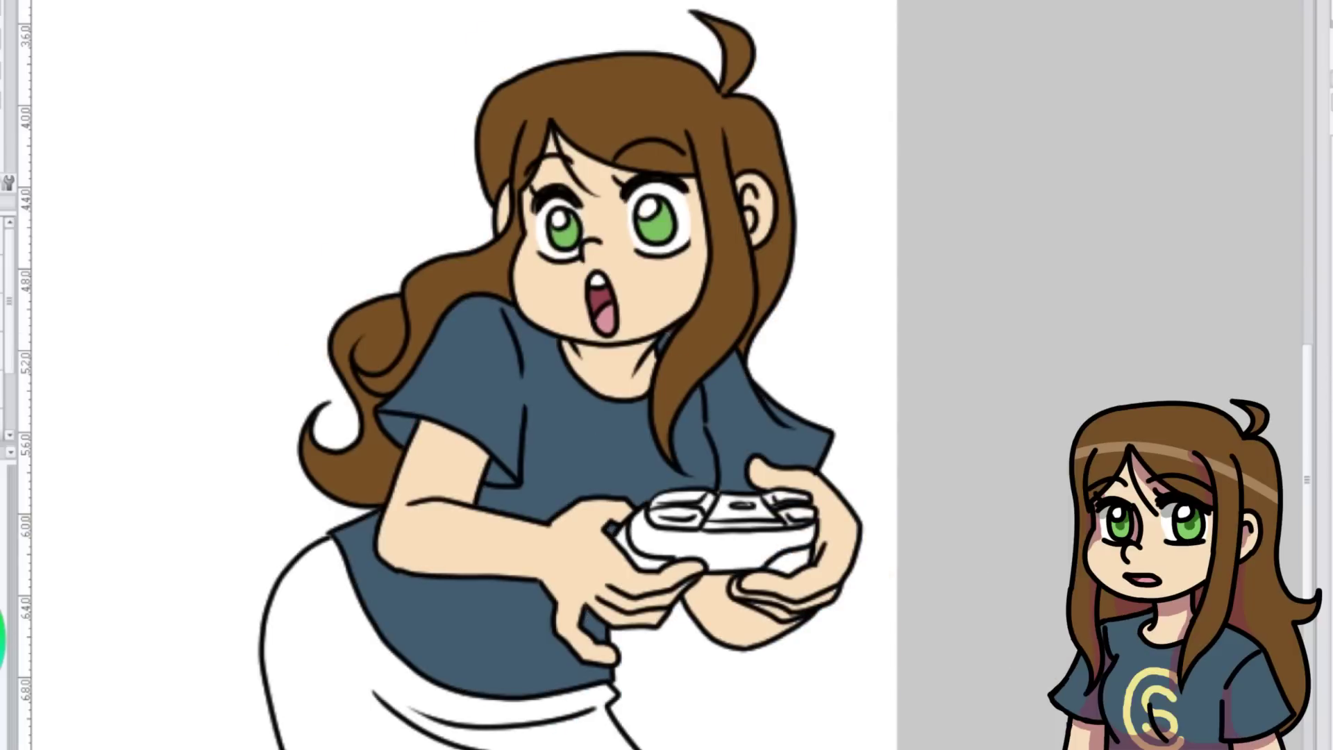
left_click(351, 660)
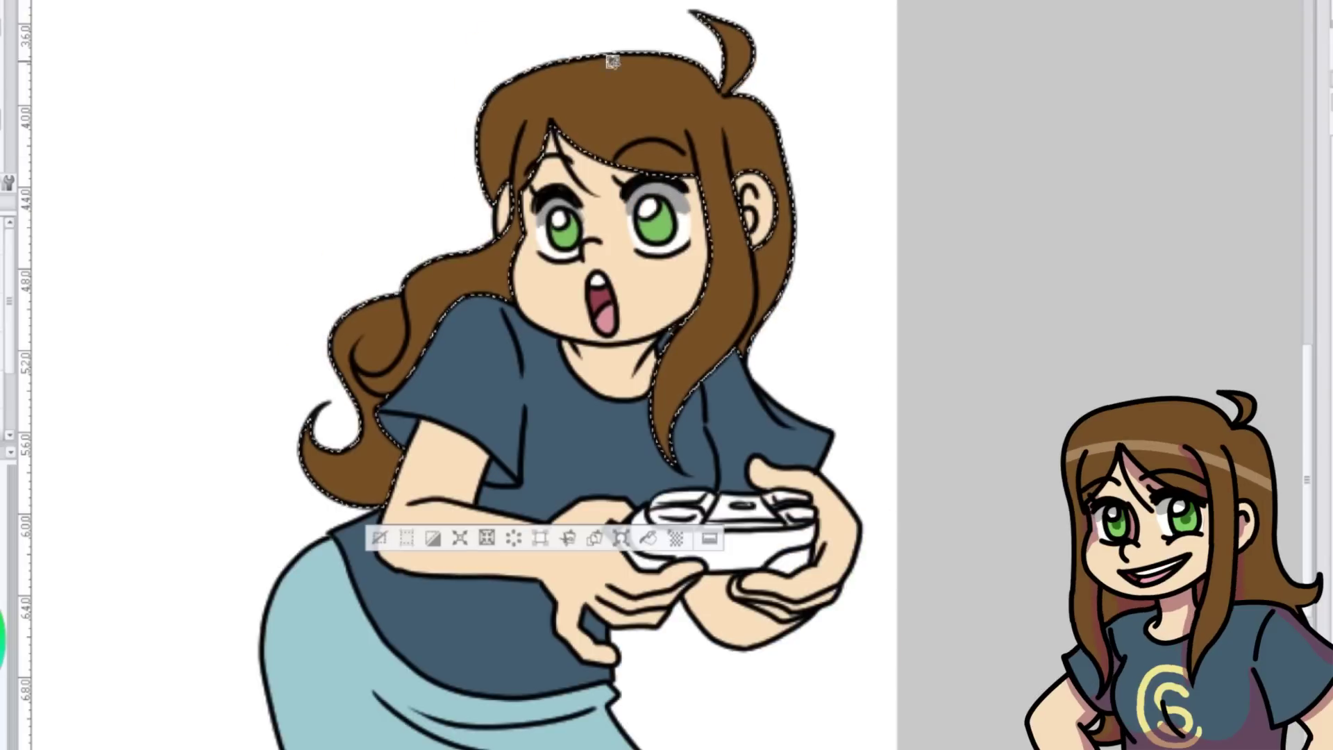
Step: Paint a lighter brown highlight band across the top of the selected hair and clear the selection
left_click_drag(479, 161, 820, 186)
key("ctrl+d")
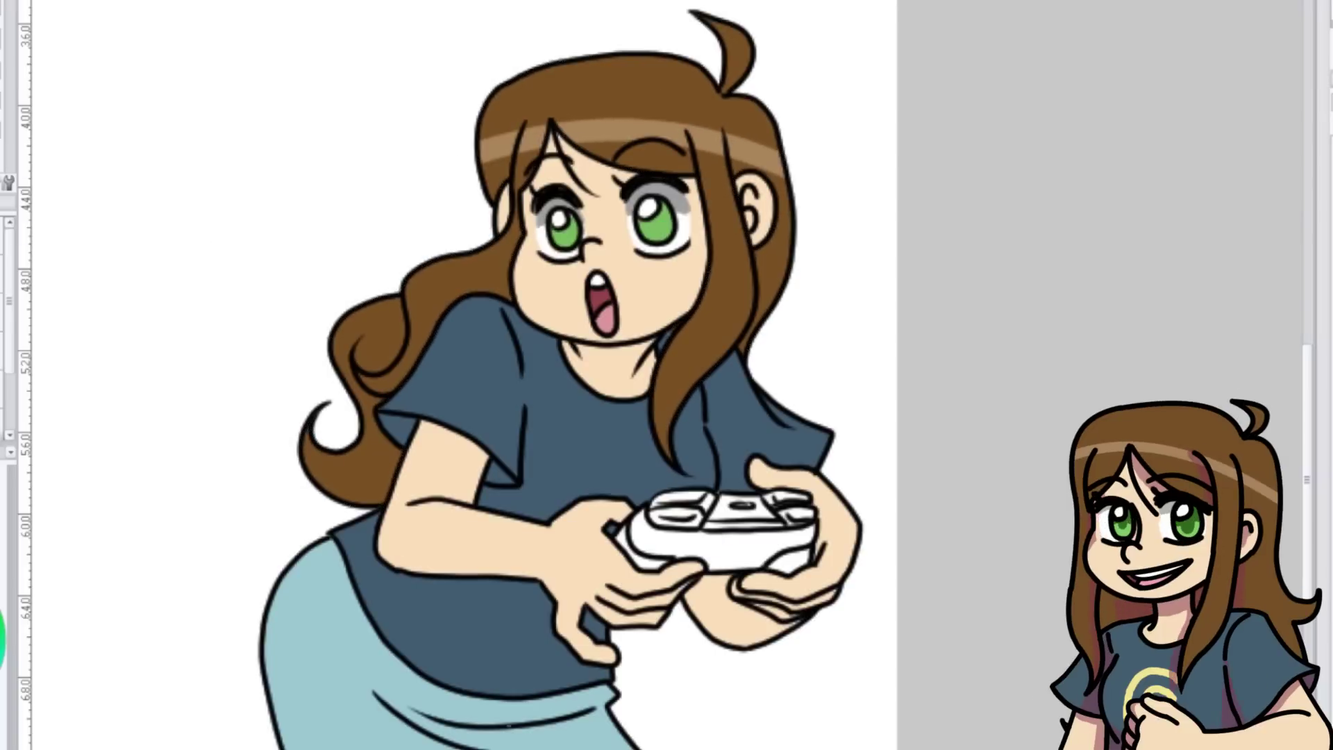
Step: Fill the game controller's body, center panel and shoulder buttons with dark grays
key("g")
left_click(720, 545)
left_click(728, 512)
left_click(684, 499)
left_click(677, 518)
left_click(792, 500)
left_click(802, 514)
Step: Paint shading and light gray highlights along the controller's edges, buttons and center panel
key("b")
left_click_drag(710, 524, 778, 522)
left_click(705, 502)
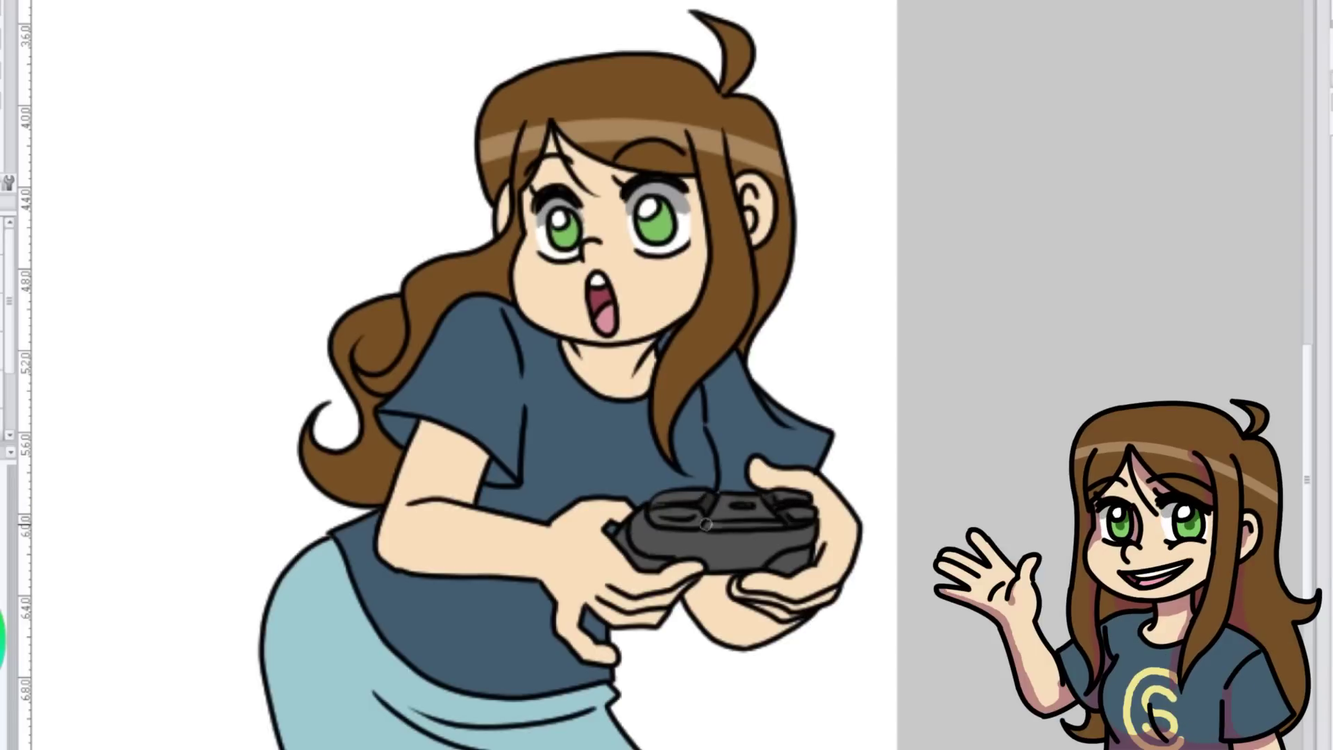
left_click(650, 516)
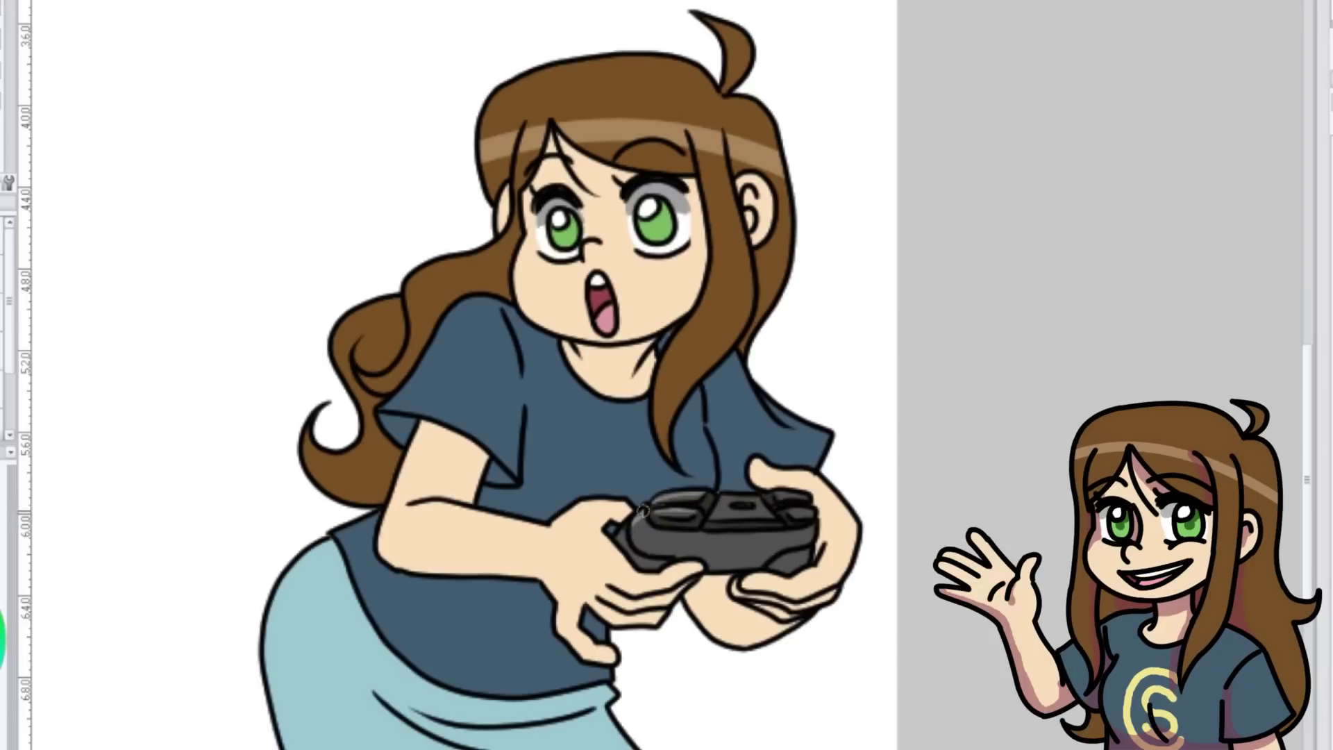
left_click(737, 496)
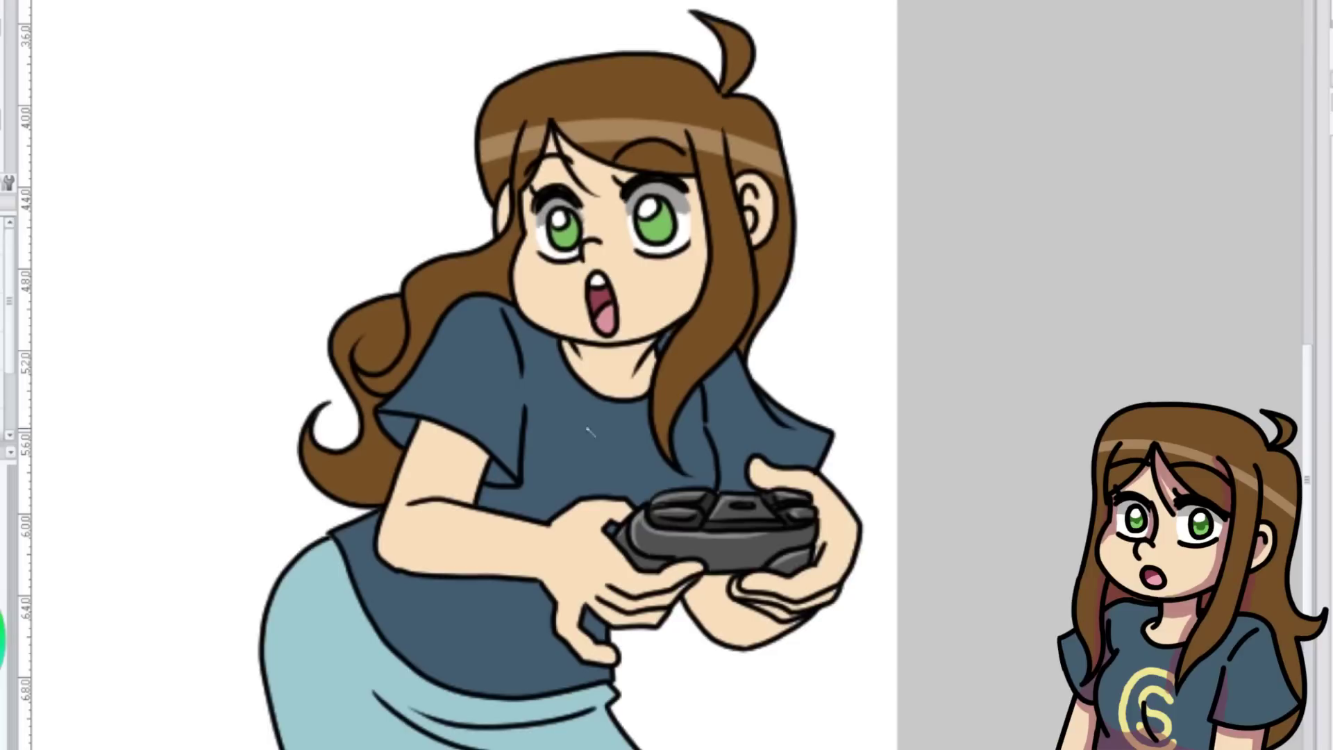
Step: Select the blue shirt area, draw the pale yellow circular logo on the chest and clear the selection
left_click(591, 432)
key("p")
mouse_move(688, 466)
left_mouse_down()
mouse_move(606, 445)
mouse_move(644, 497)
left_mouse_up()
key("ctrl+d")
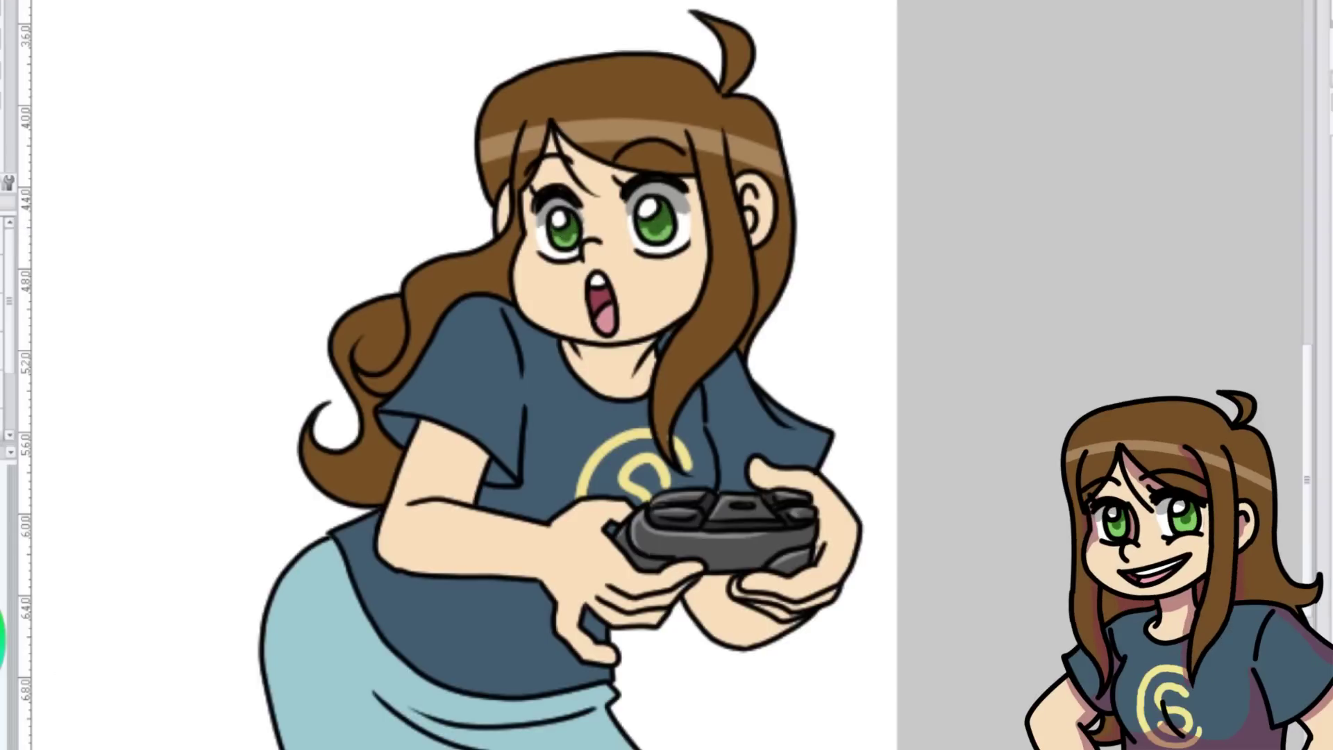
Step: Draw a yellow four-pointed sparkle in the empty space beside the girl's head
left_click_drag(382, 127, 363, 187)
left_click_drag(382, 126, 396, 189)
left_click_drag(378, 224, 379, 179)
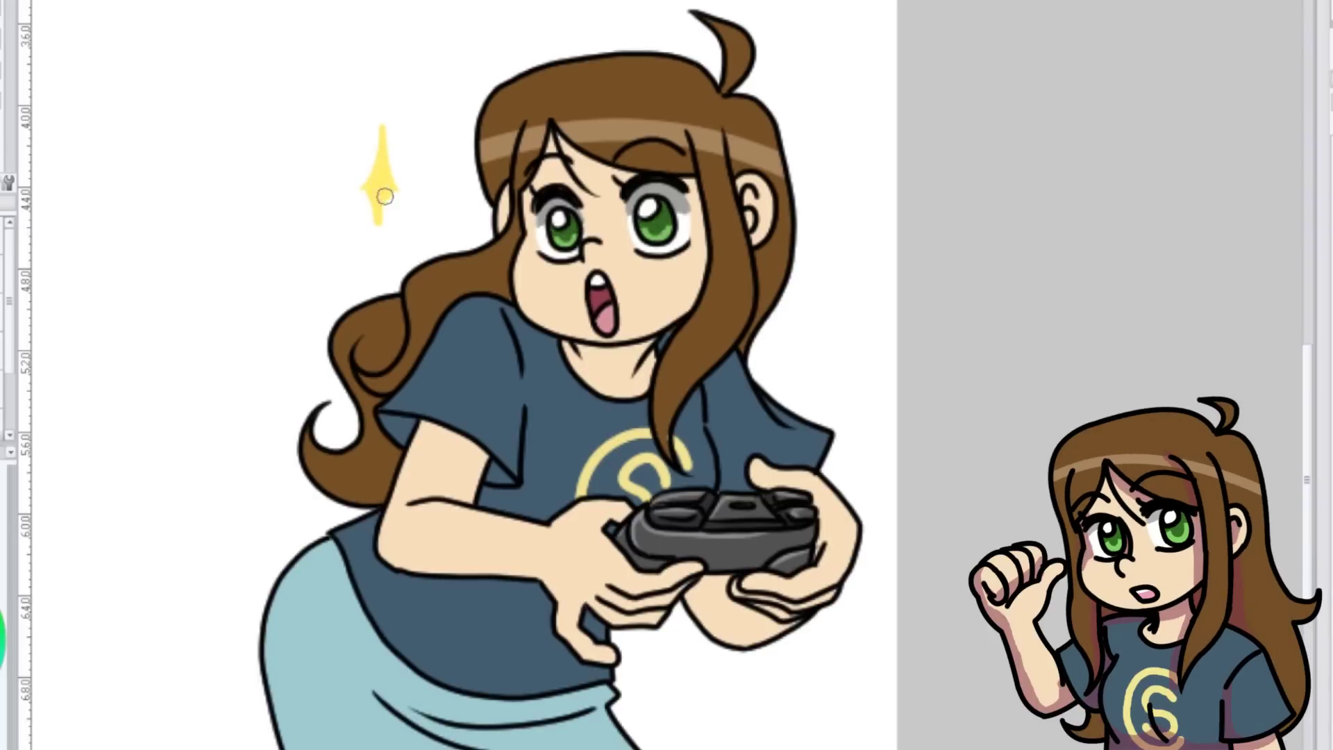